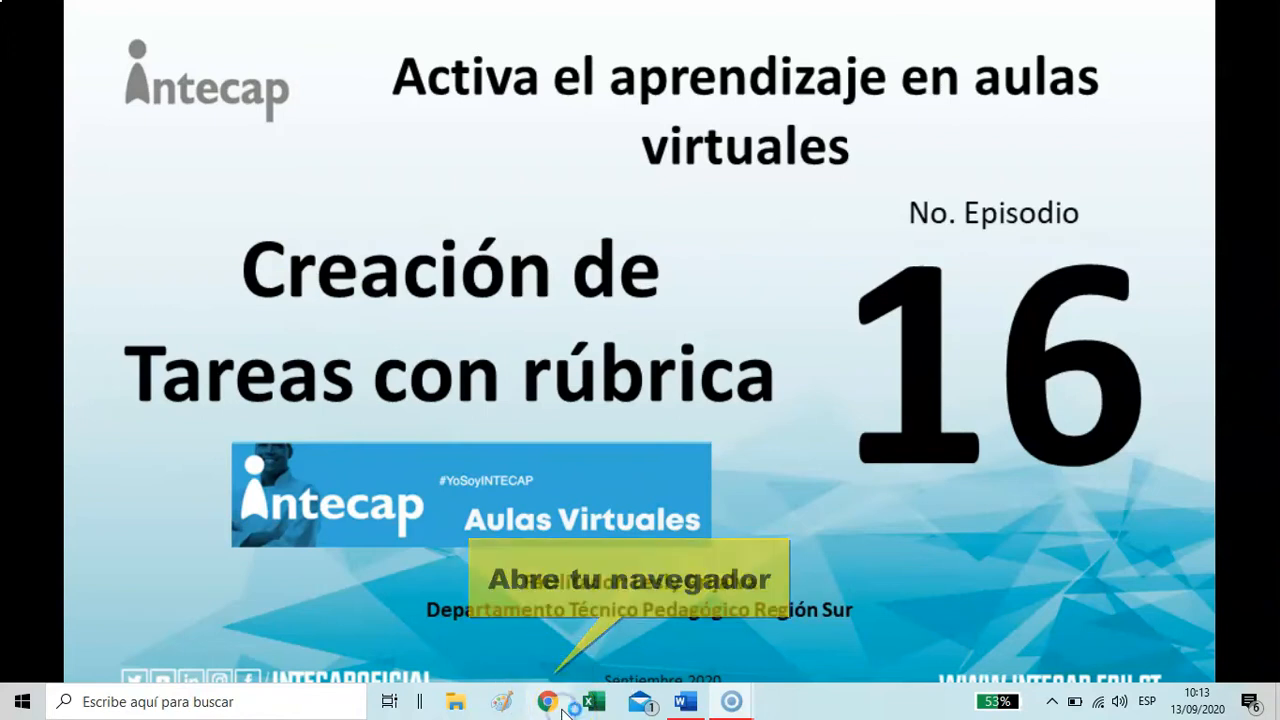
Open the Chrome browser and go to aulasvirtuales.intecap.edu.gt/login.
left_click(561, 706)
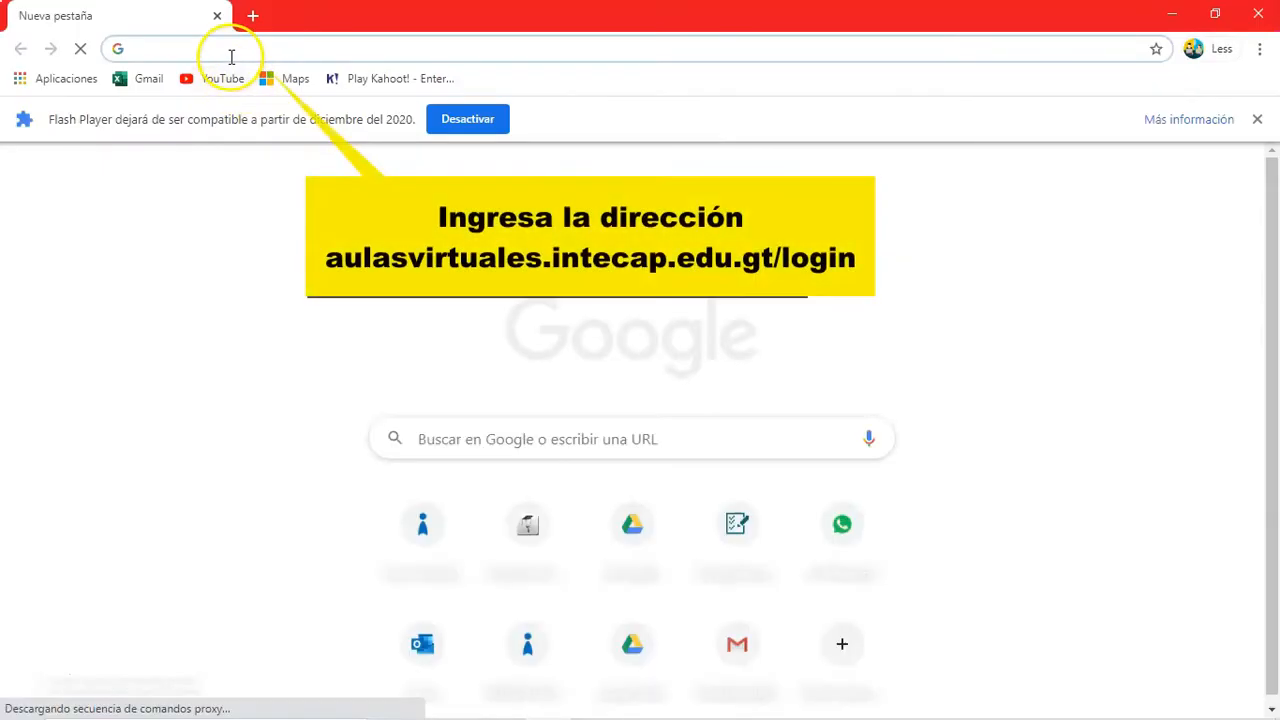
type("A")
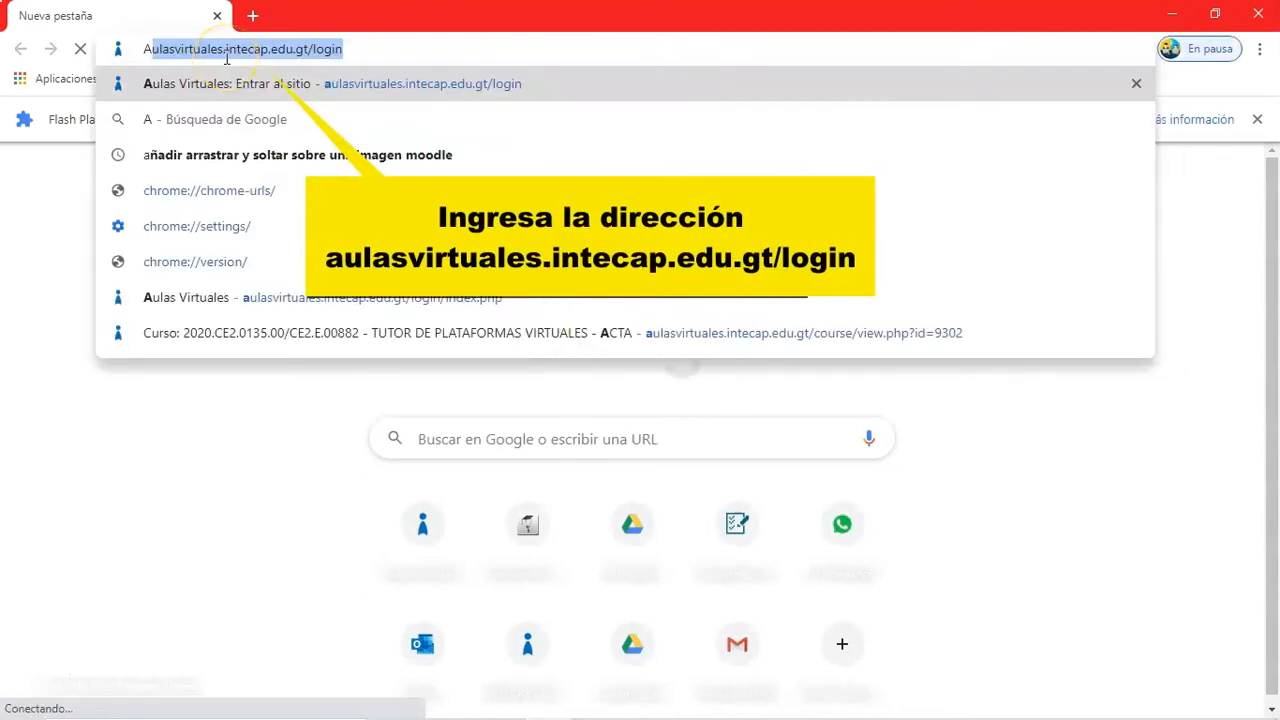
key("Return")
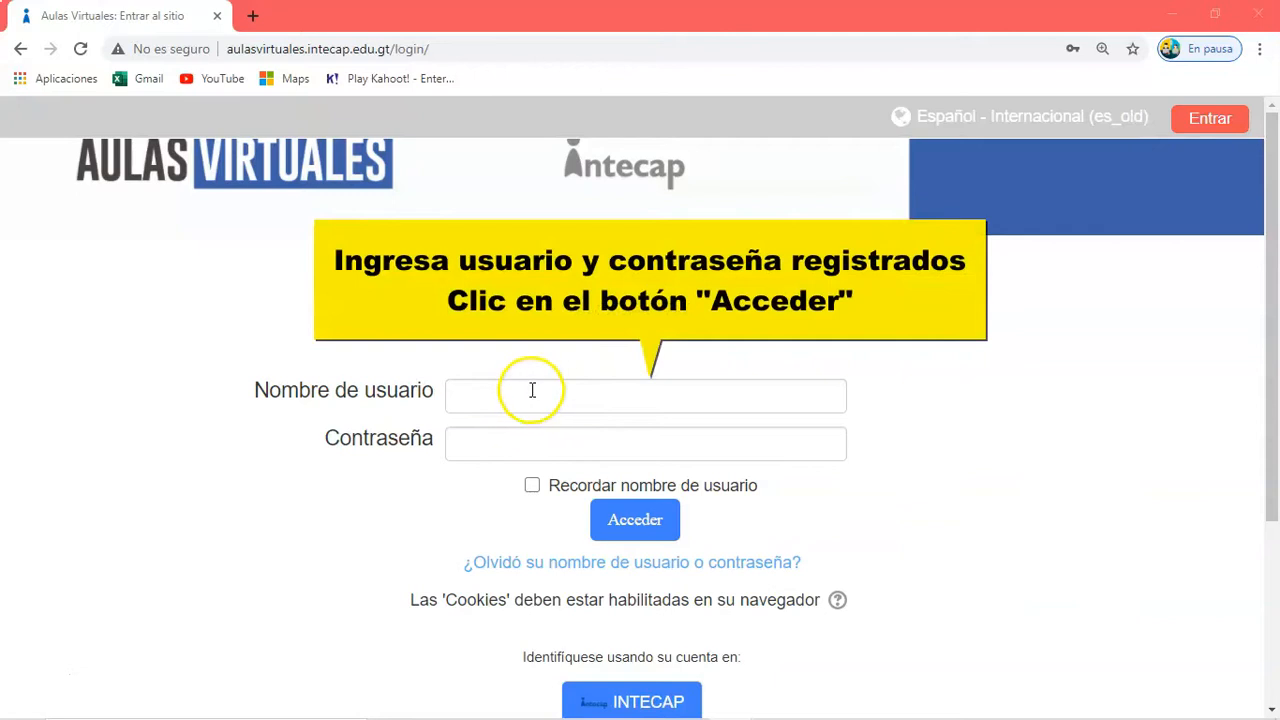
Log in to the virtual classroom site with the registered username and account password.
left_click(532, 390)
left_click(546, 451)
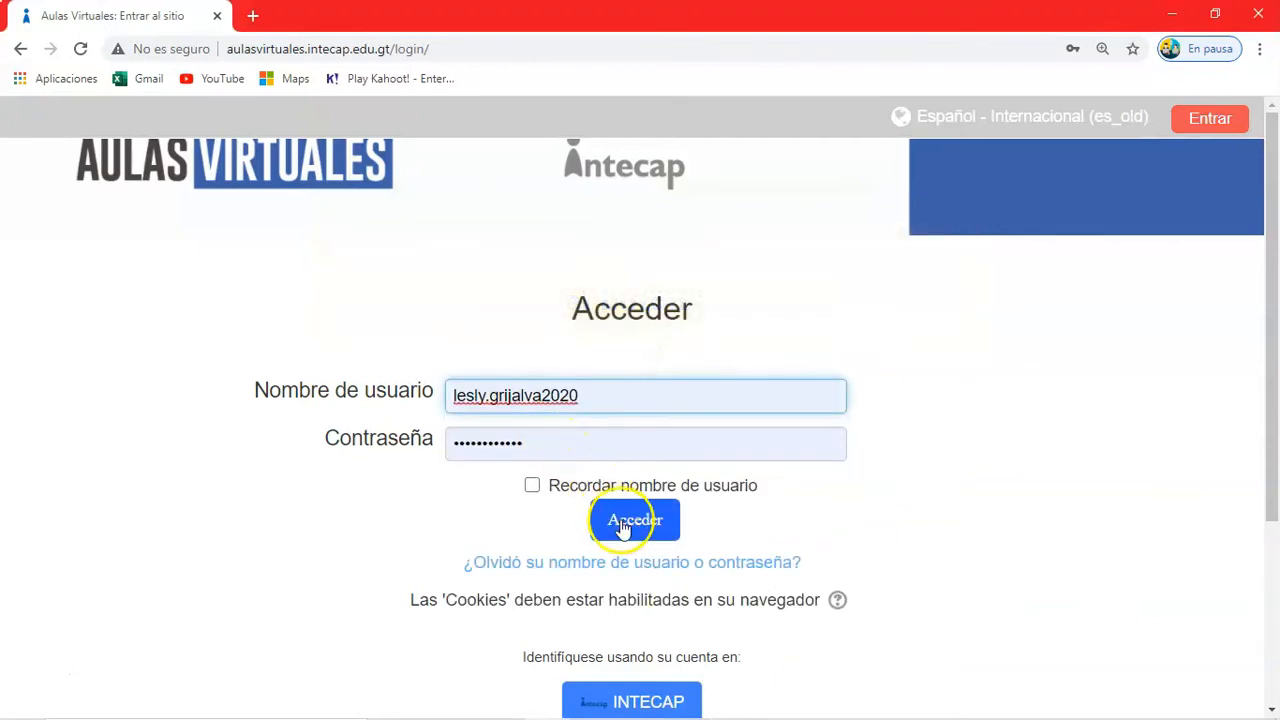
left_click(622, 528)
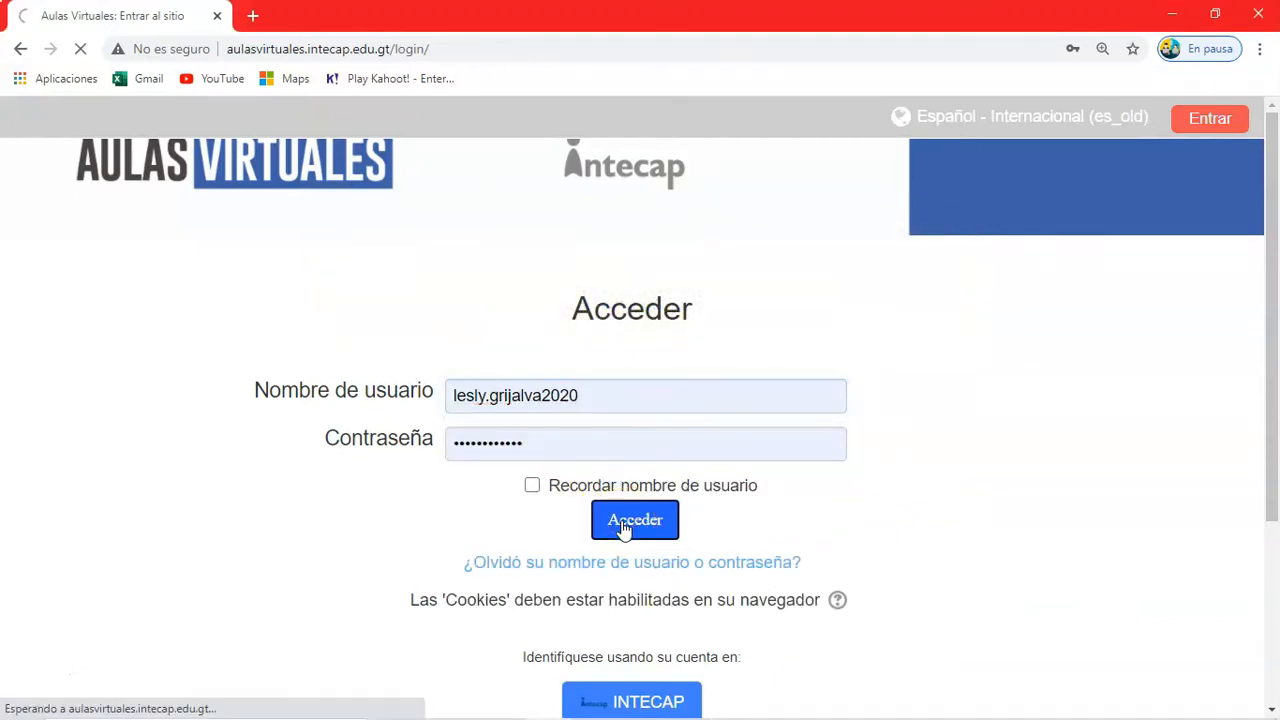
Open the course 2020.CE2.0135.00/CE2.E.00882 from the user's own courses and turn on its editing mode.
mouse_move(489, 255)
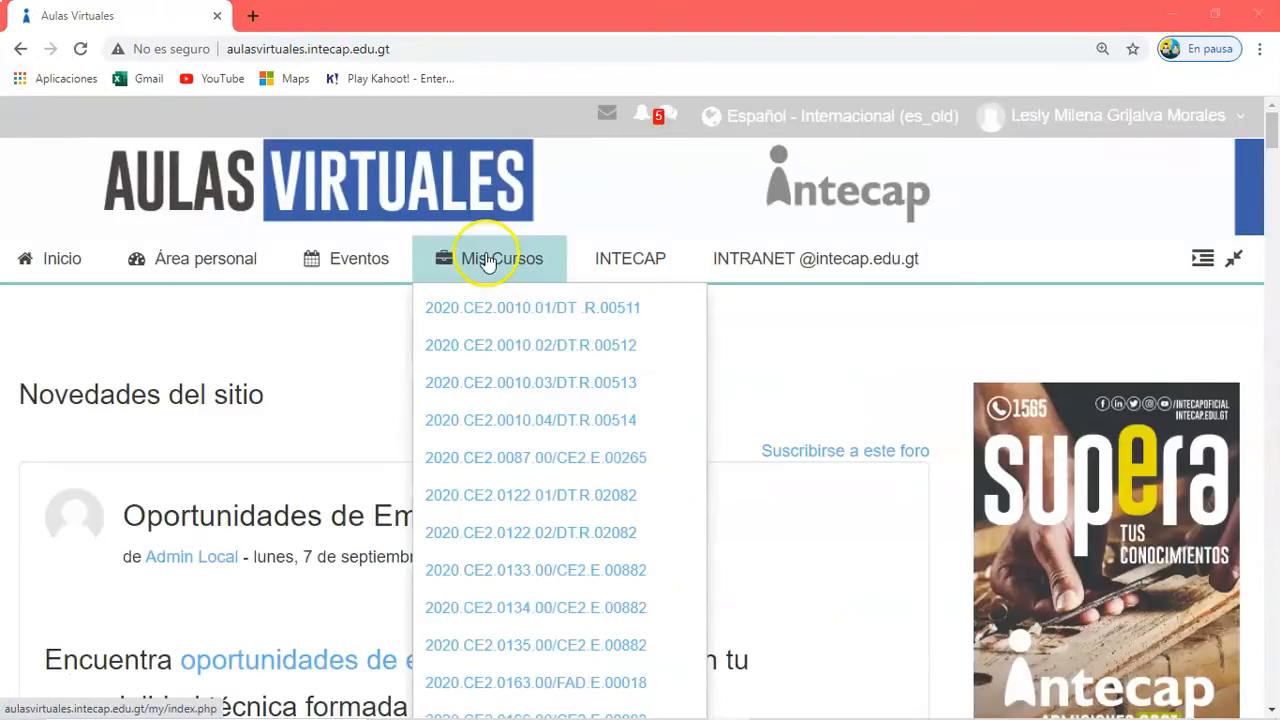
left_click(519, 660)
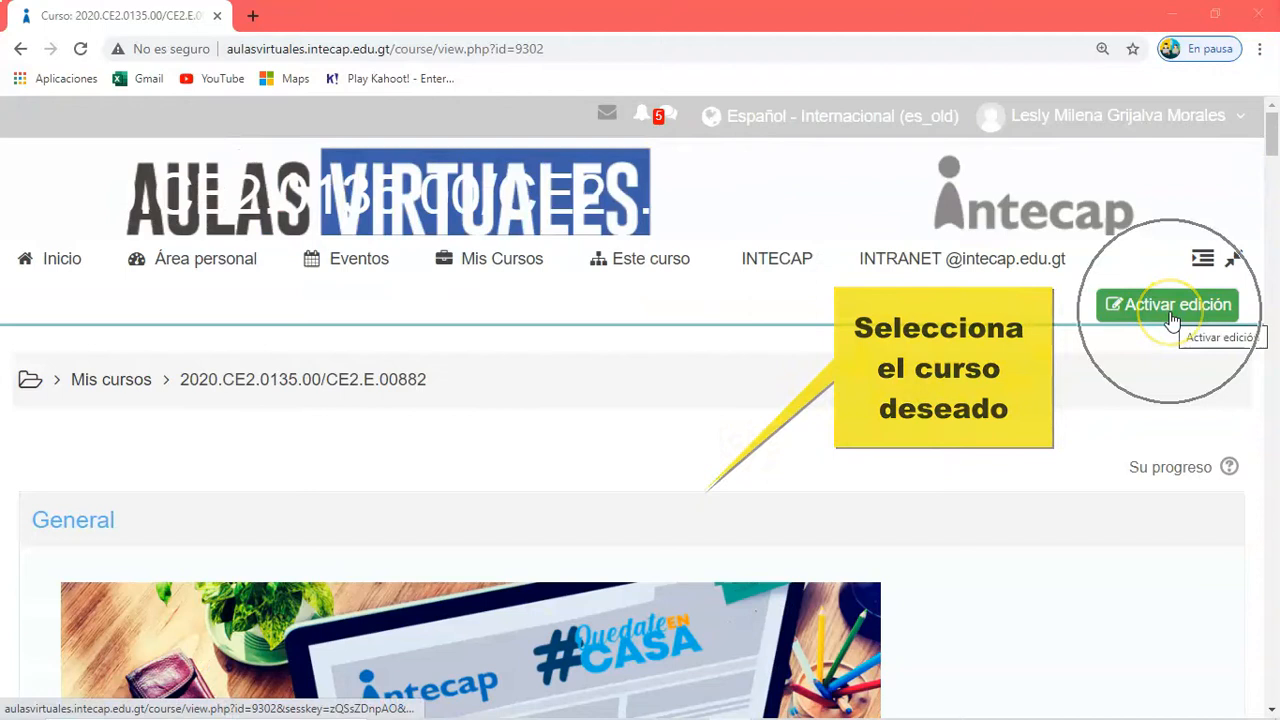
left_click(1172, 318)
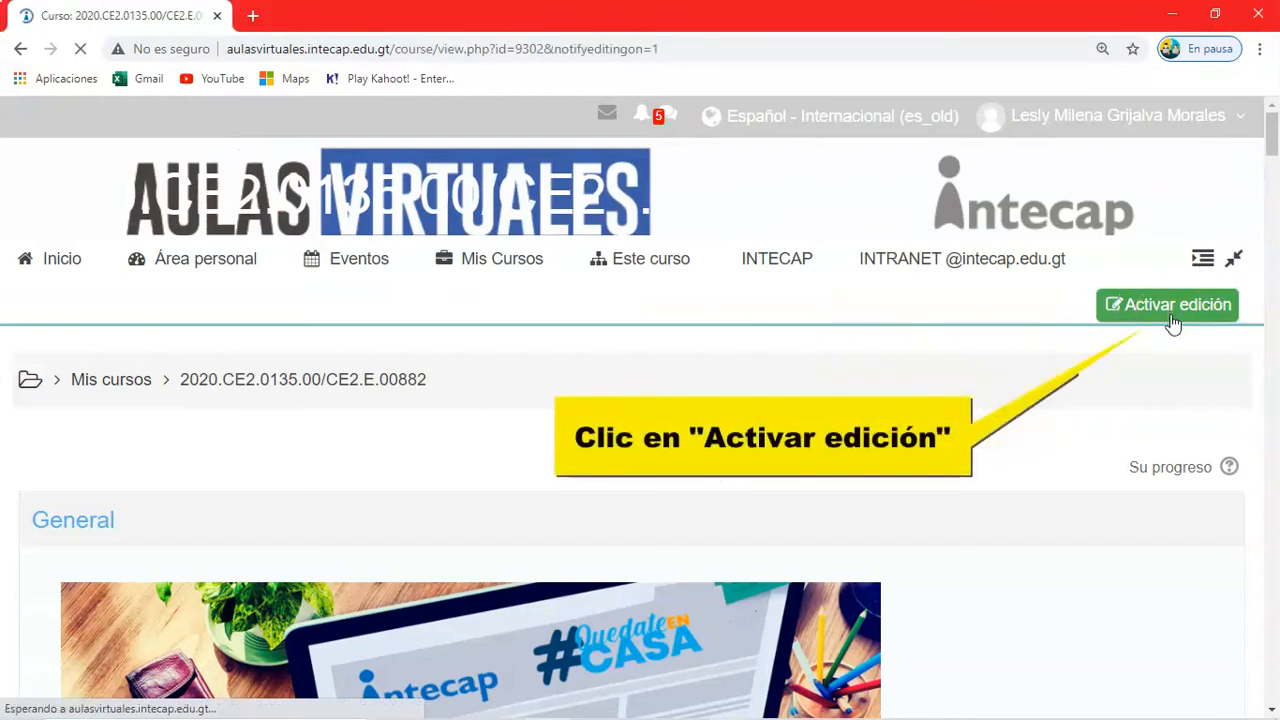
Add a Tarea activity to the course section "Sesión 15 - 11/09/2020 - RA2 - Tema: Calificación de Tareas".
left_click_drag(1271, 150, 1270, 283)
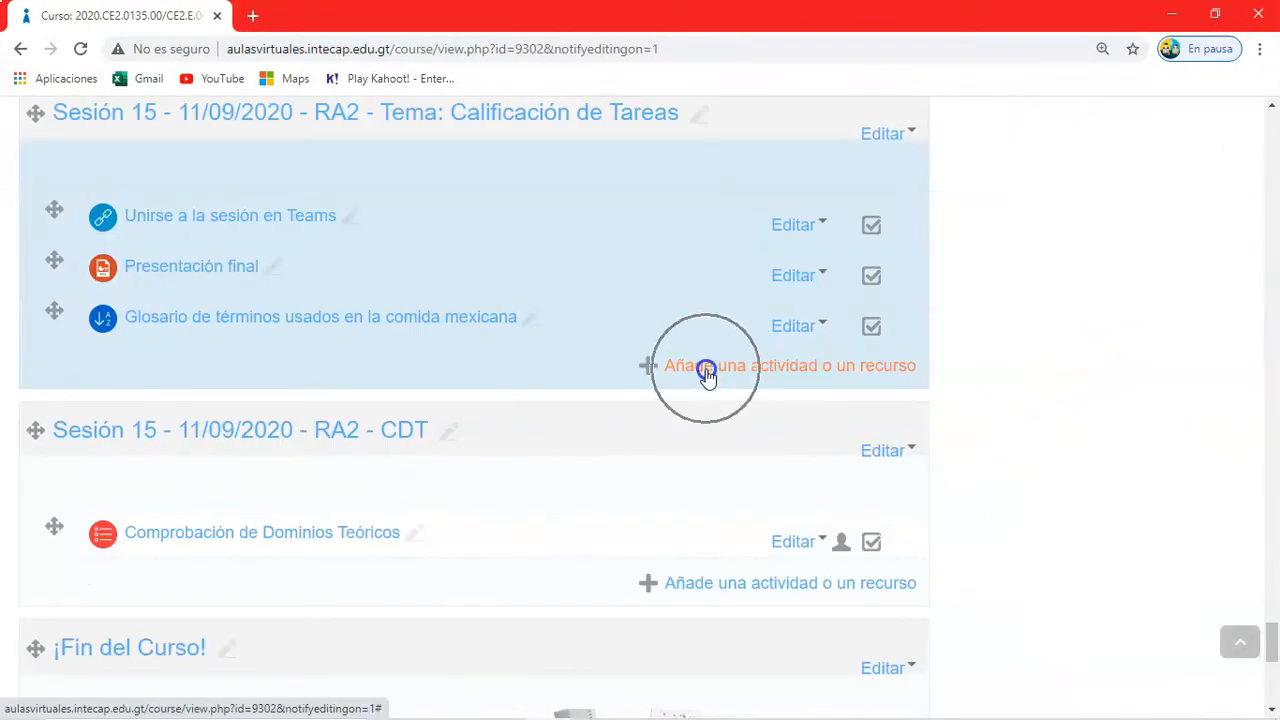
left_click(706, 368)
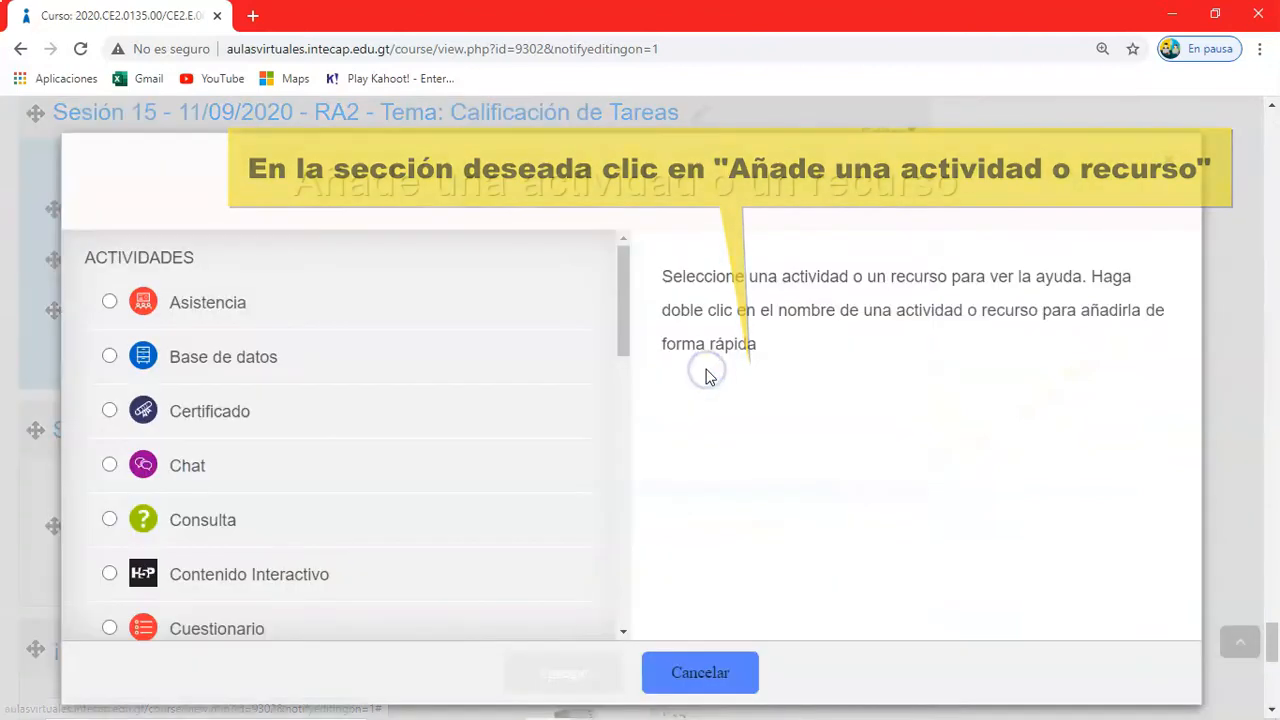
left_click_drag(623, 306, 650, 485)
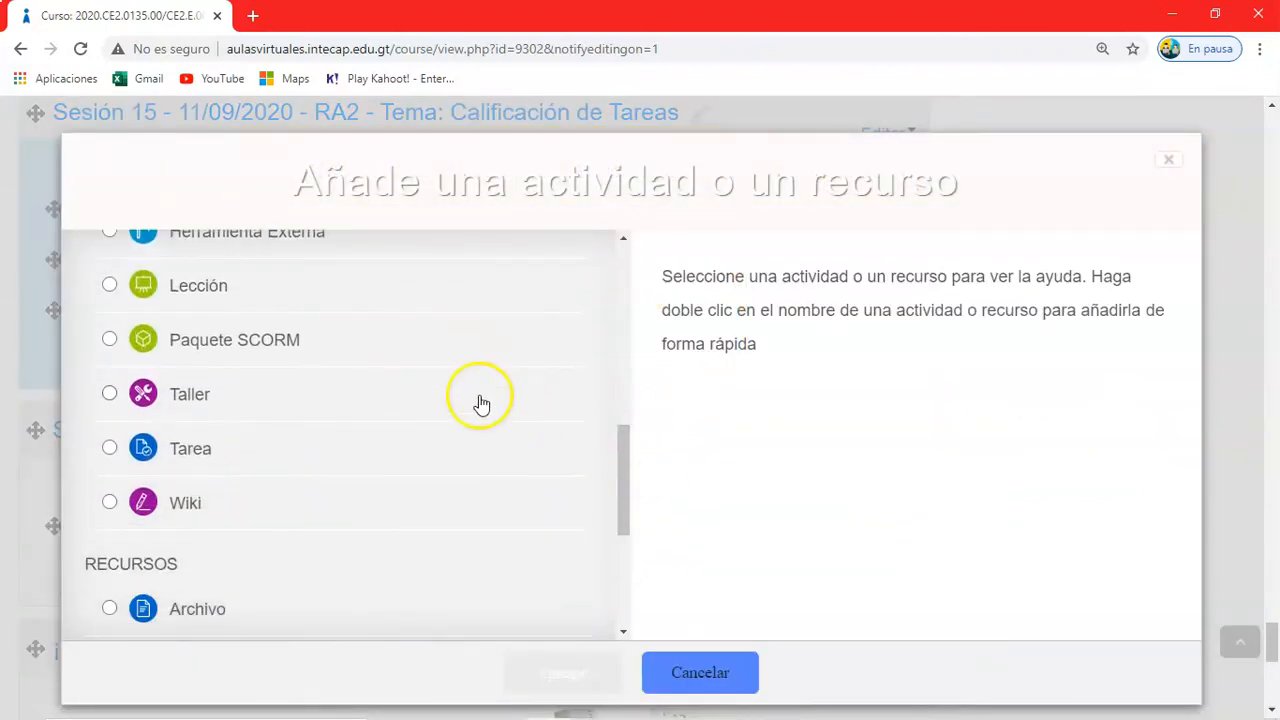
left_click(203, 463)
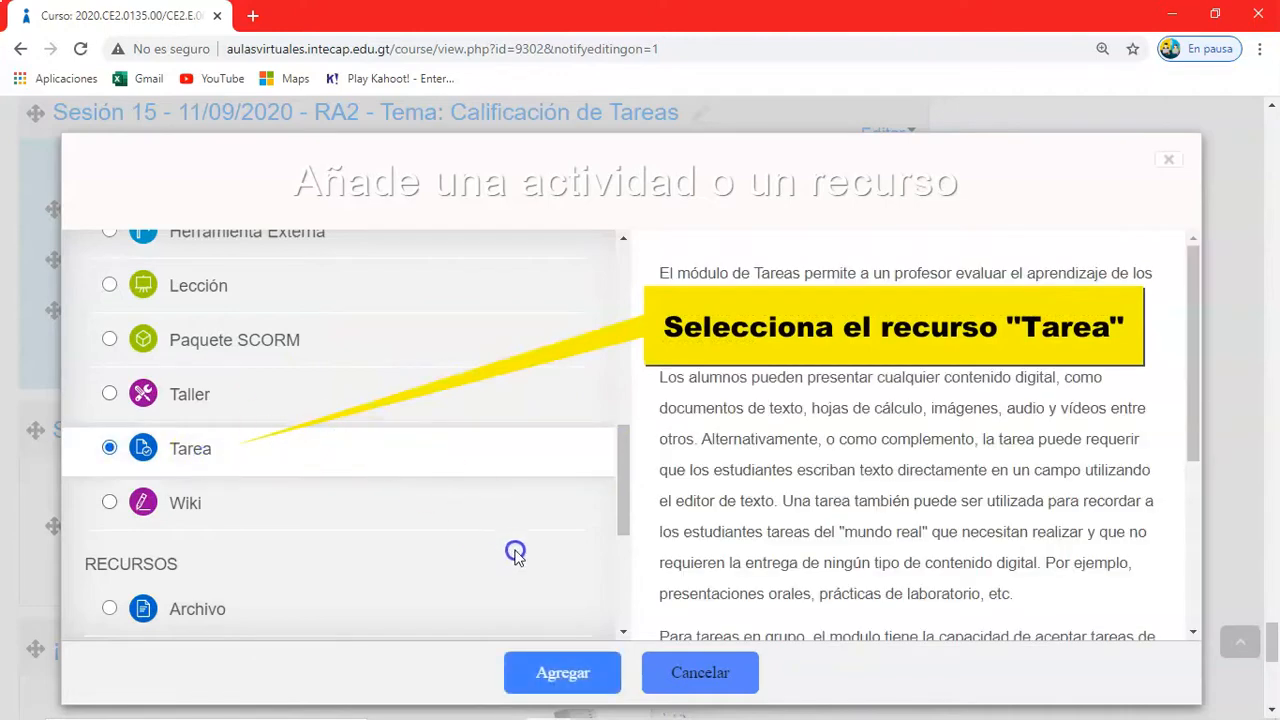
left_click(558, 688)
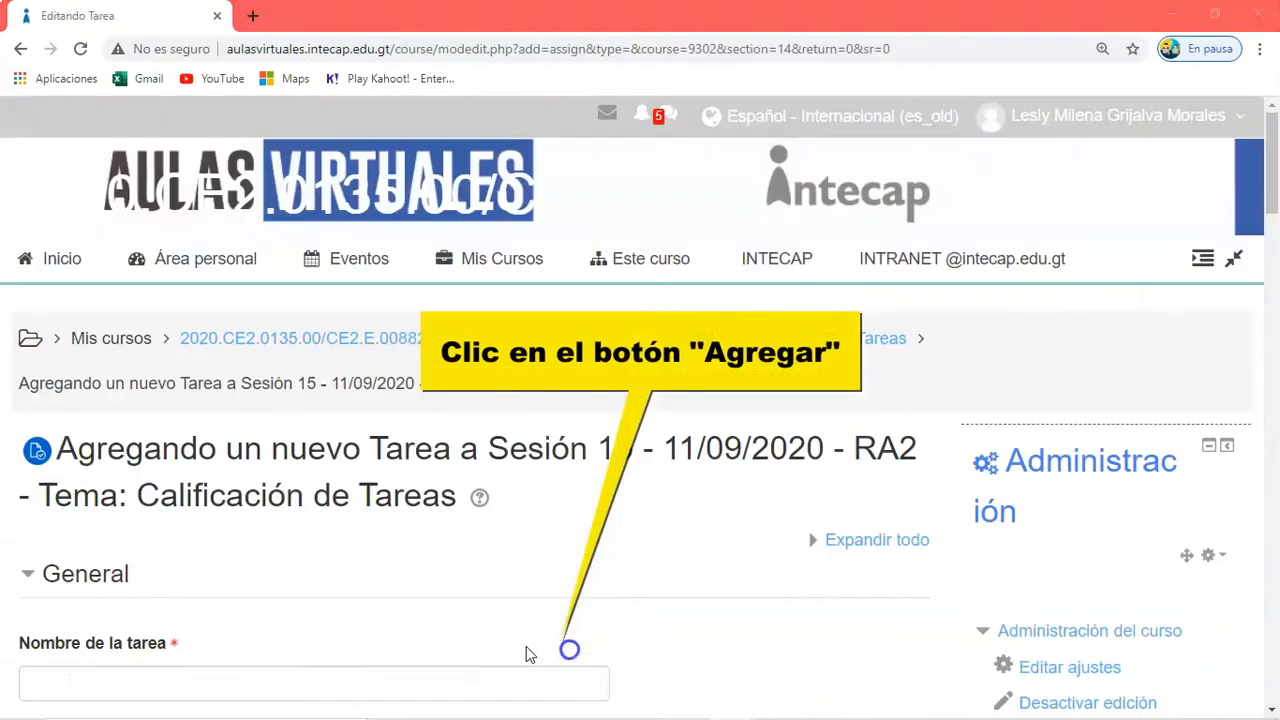
Name the new assignment "AHD1: Elaboración de cuadro comparativo".
scroll(526, 646, "down", 2)
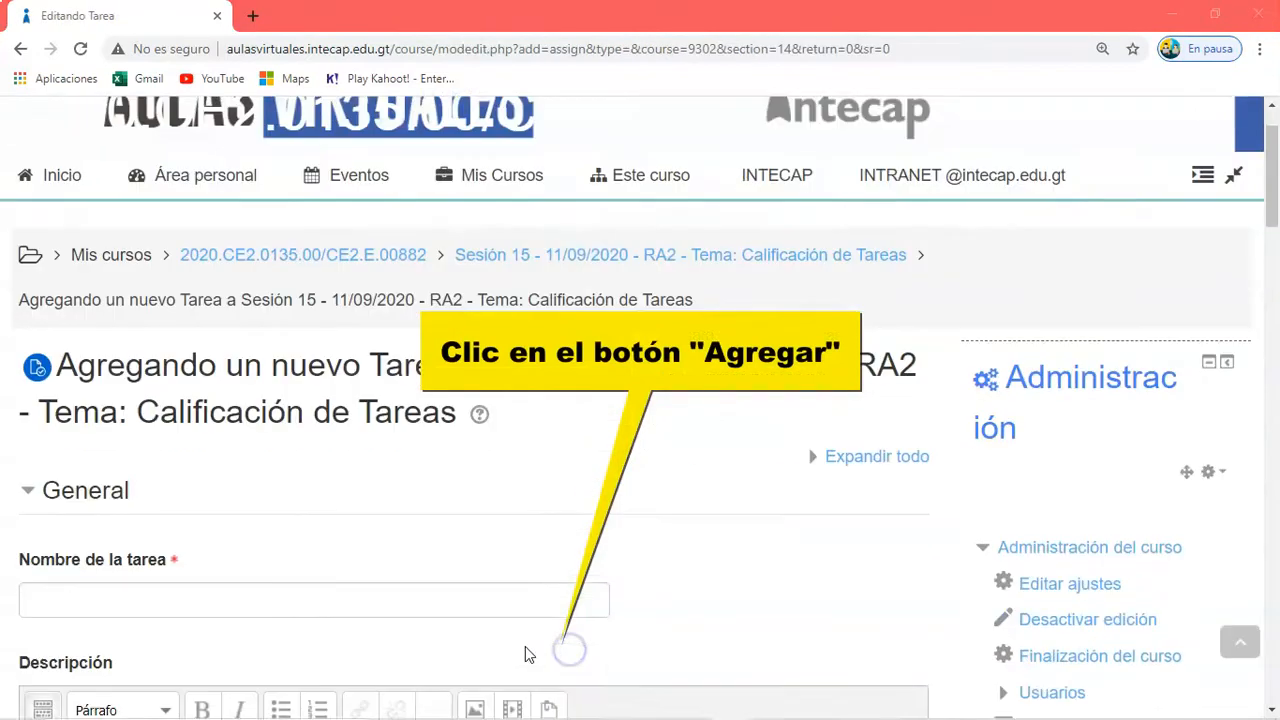
scroll(269, 490, "down", 2)
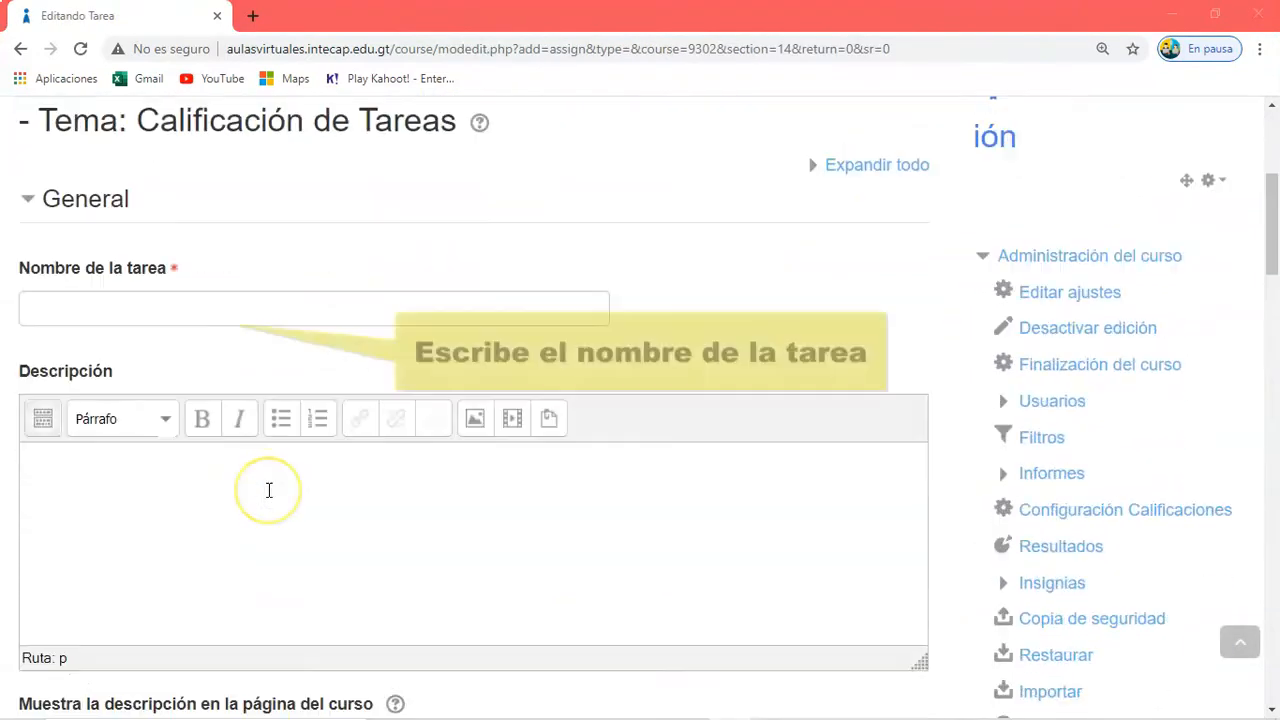
left_click(262, 318)
type("A")
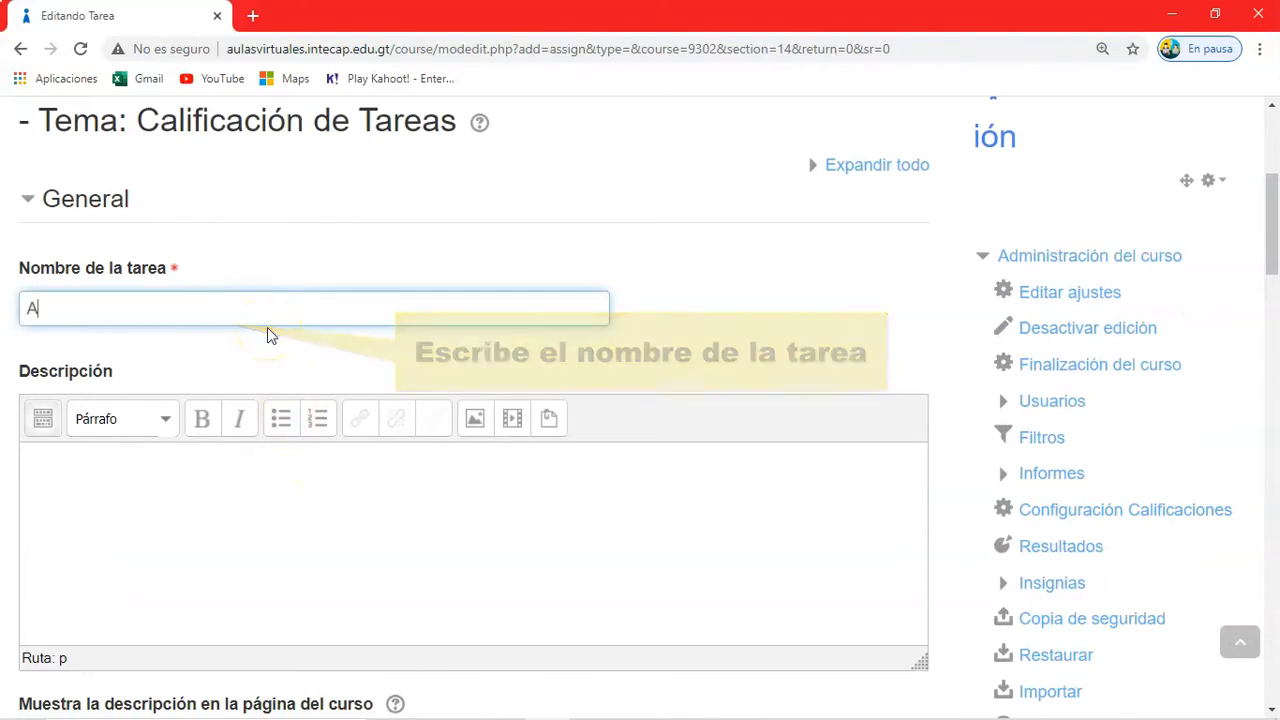
type("HD1: E")
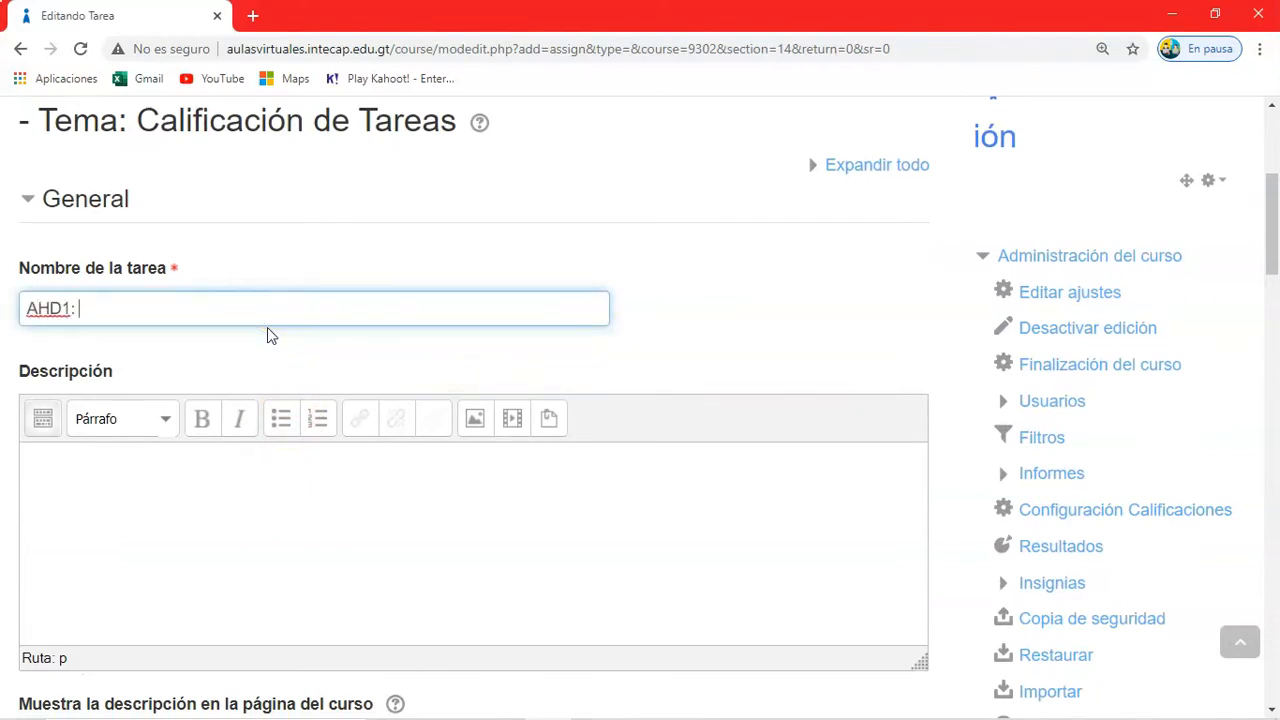
key("Caps_Lock")
type("laboració")
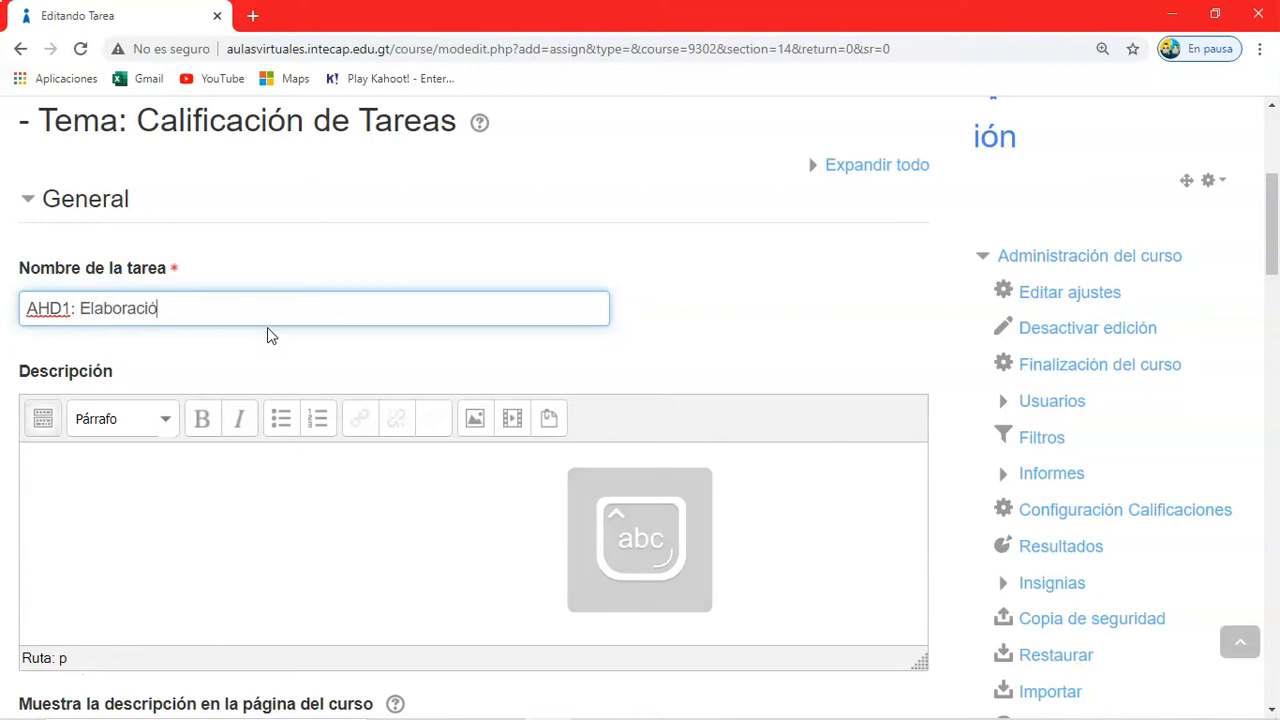
type("n de cuadro comparativo")
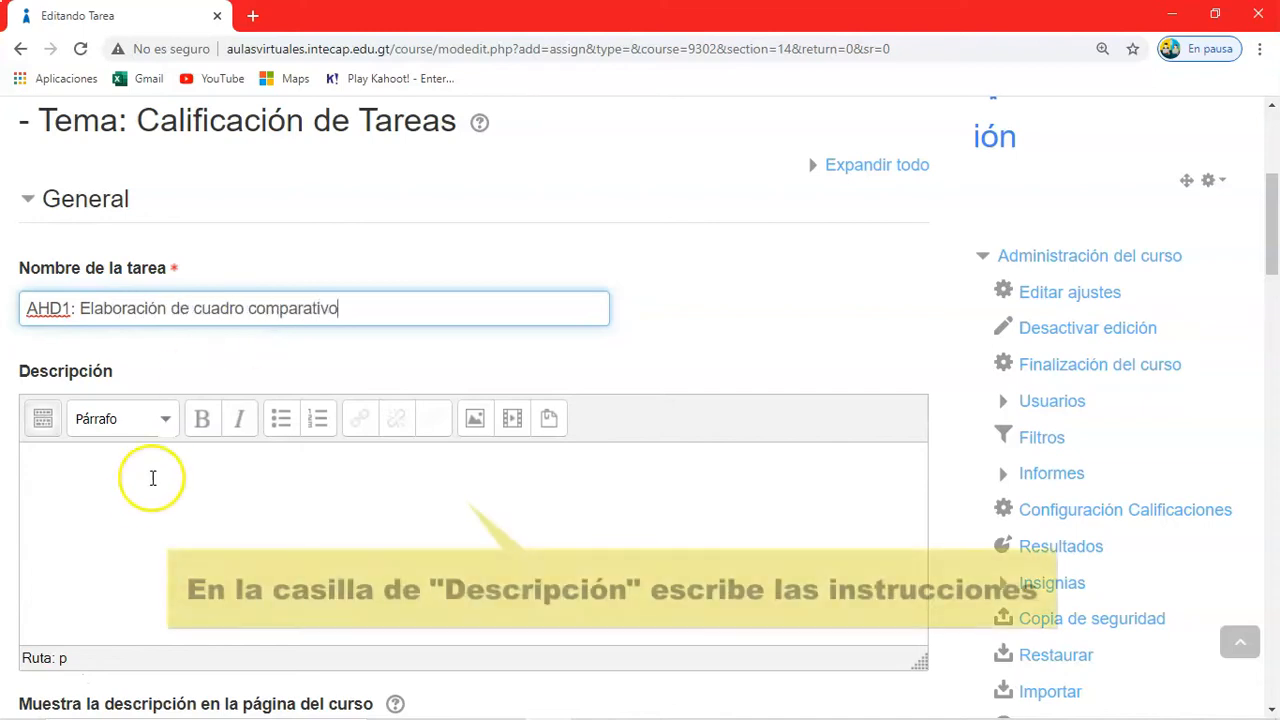
Paste the prepared text with the INSTRUCCIONES and FORMA DE ENTREGA sections into the assignment's description.
left_click(143, 487)
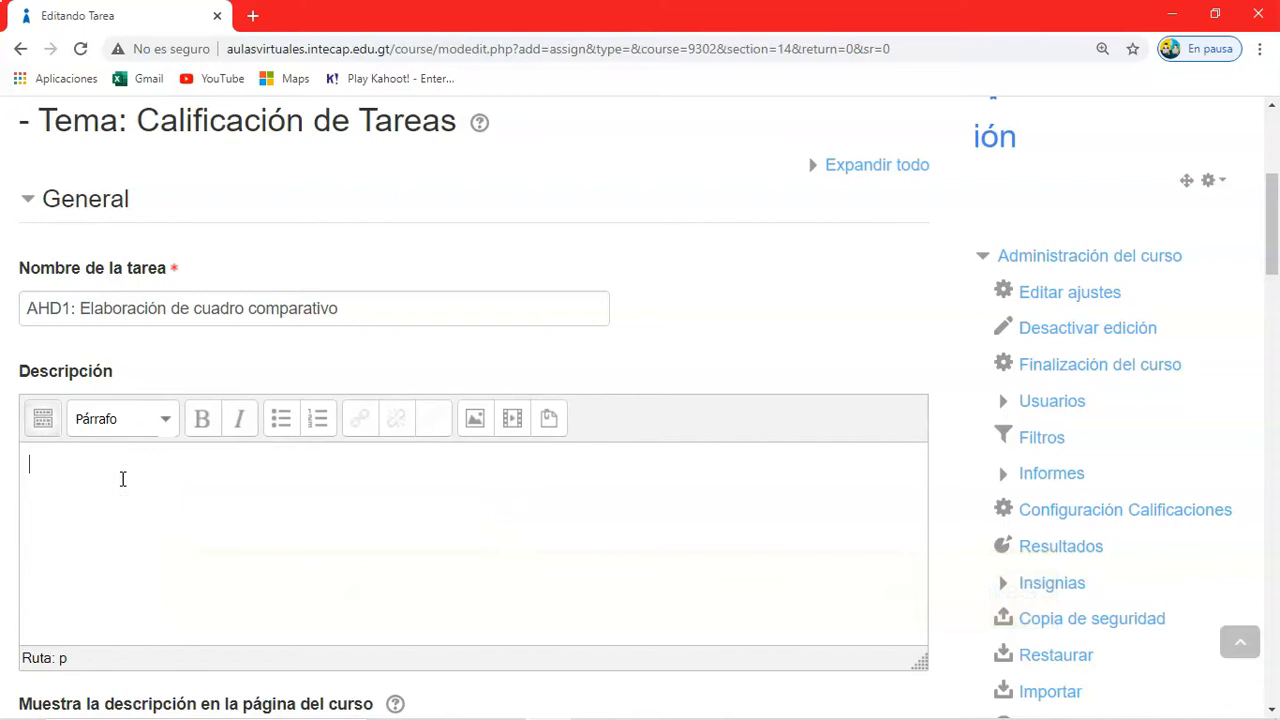
key("ctrl+v")
scroll(171, 591, "up", 5)
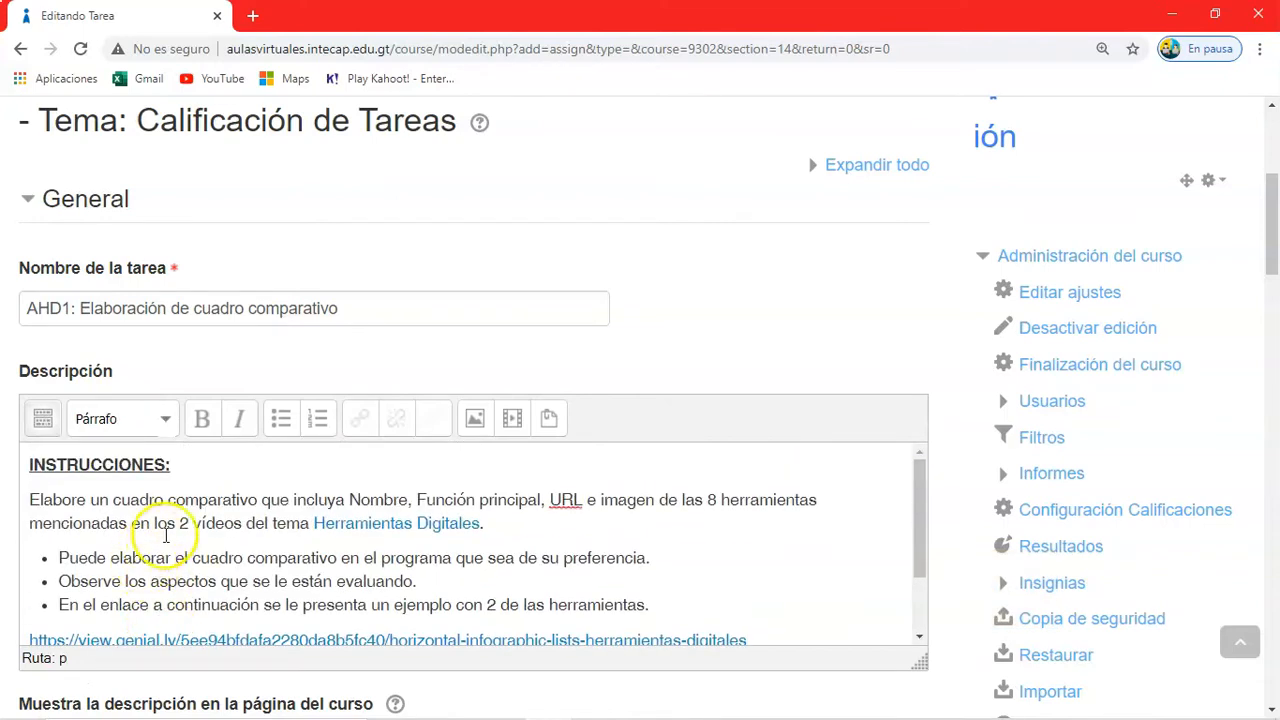
left_click_drag(205, 470, 177, 469)
scroll(183, 466, "down", 1)
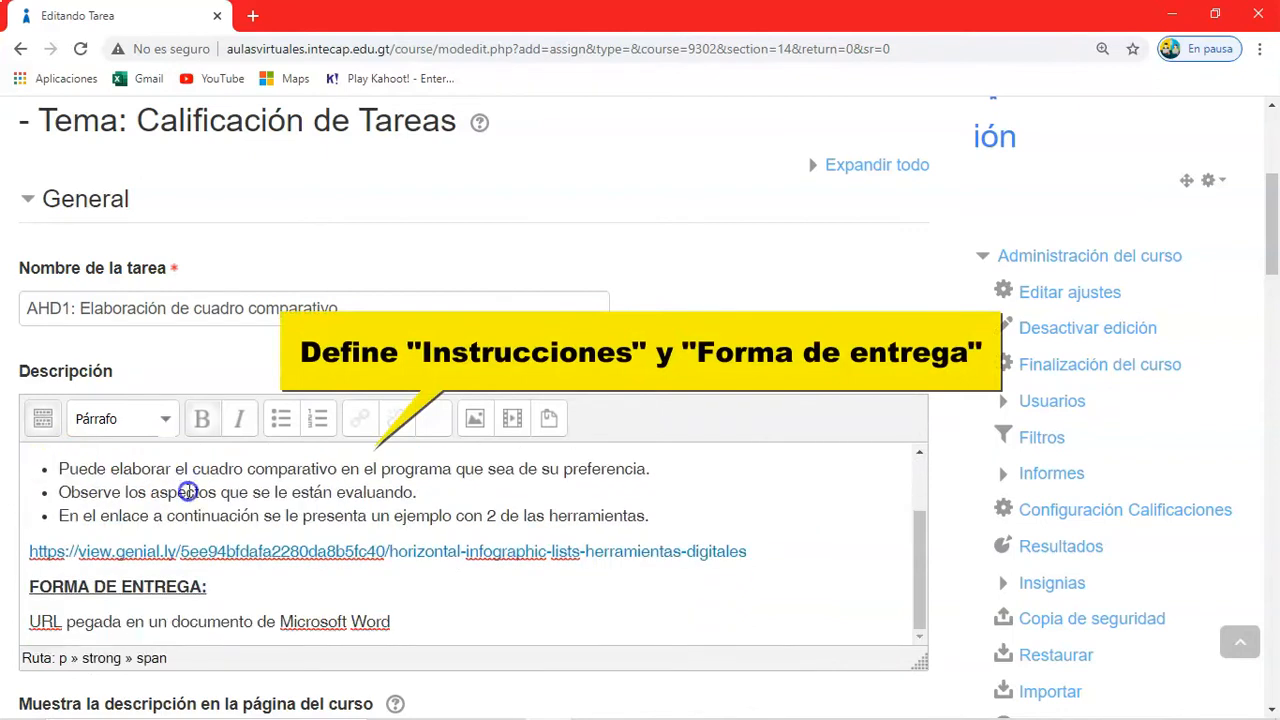
left_click_drag(208, 587, 104, 584)
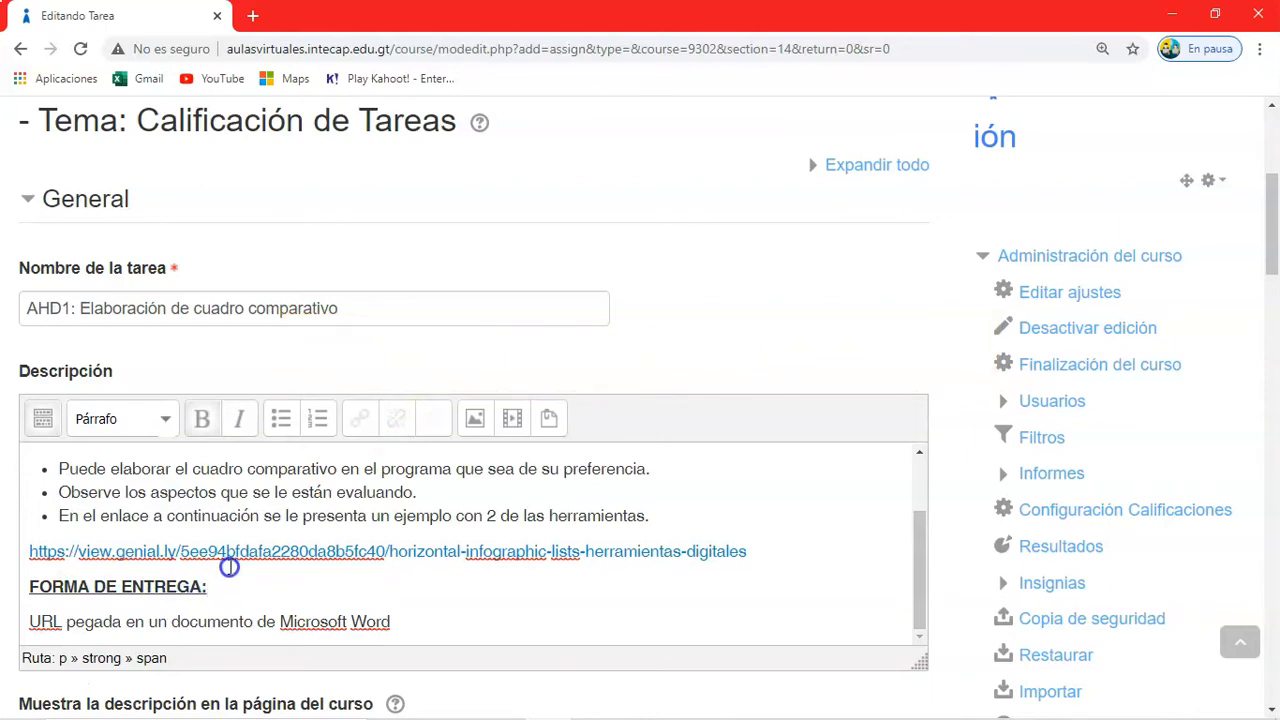
Set the day of the assignment's due date (Fecha de entrega) to 25 septiembre 2020.
scroll(229, 567, "down", 2)
scroll(235, 565, "down", 8)
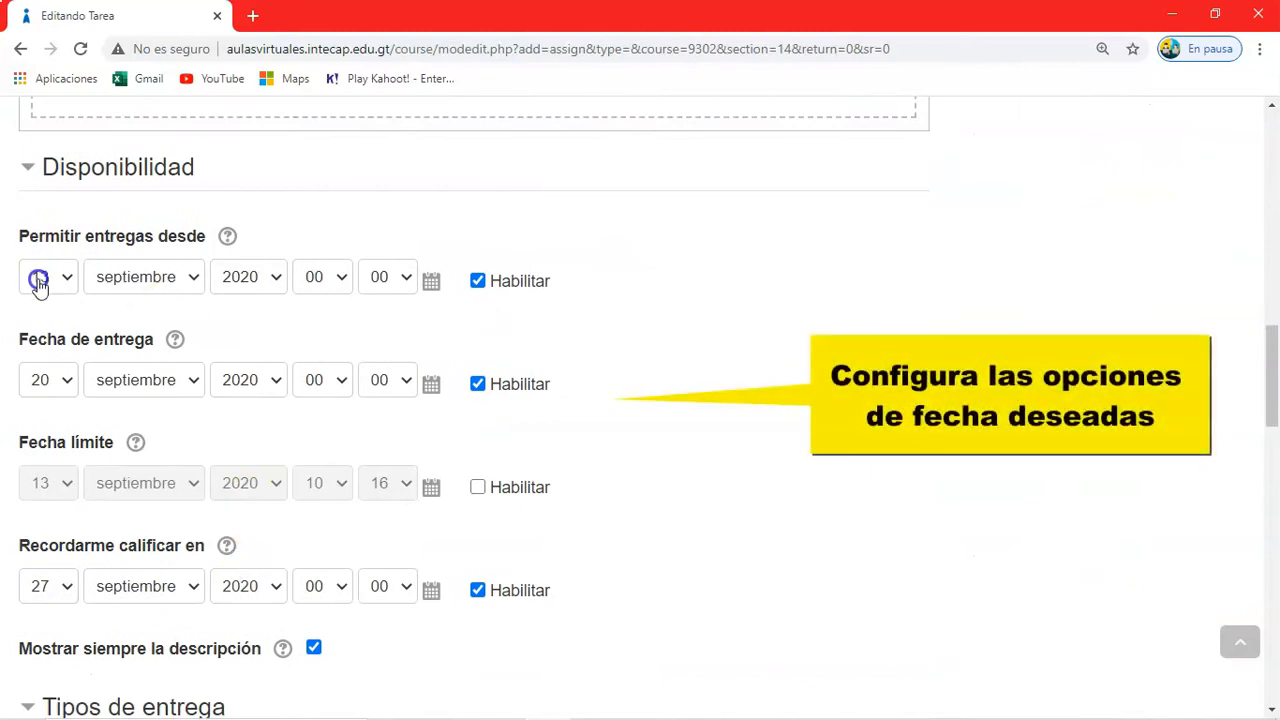
left_click(151, 288)
left_click(55, 383)
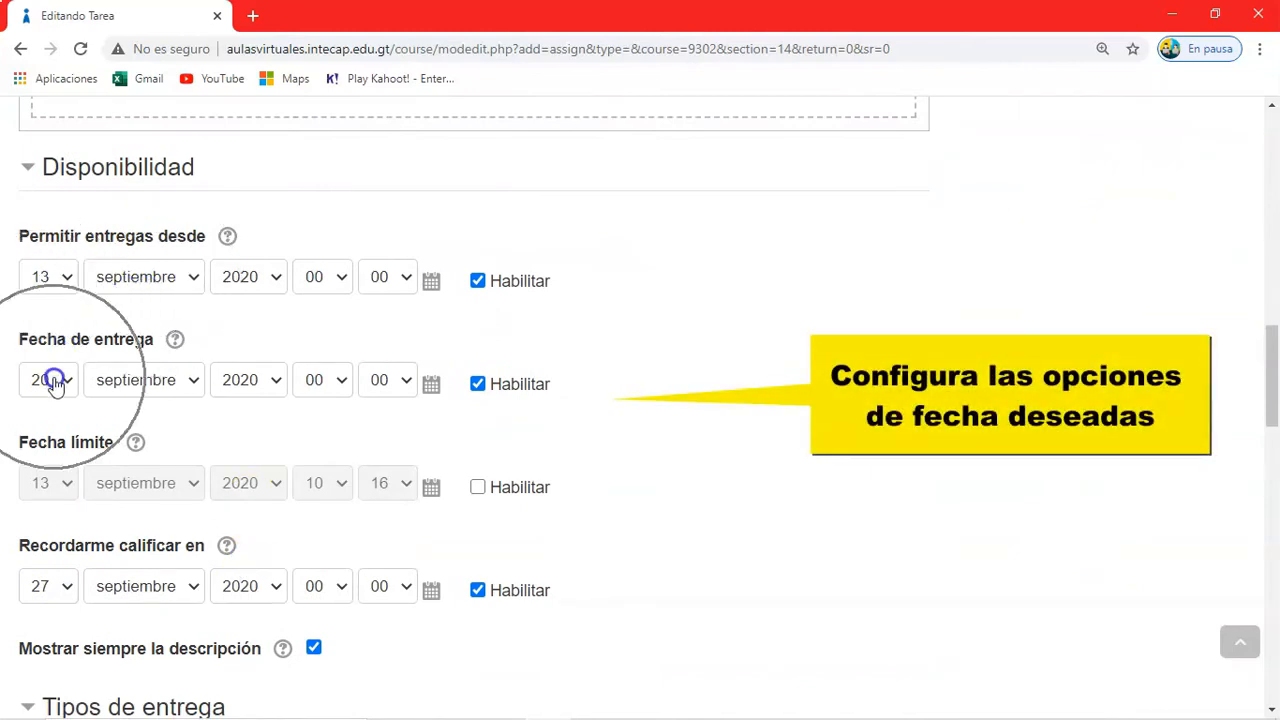
left_click(55, 383)
left_click(70, 350)
left_click(70, 350)
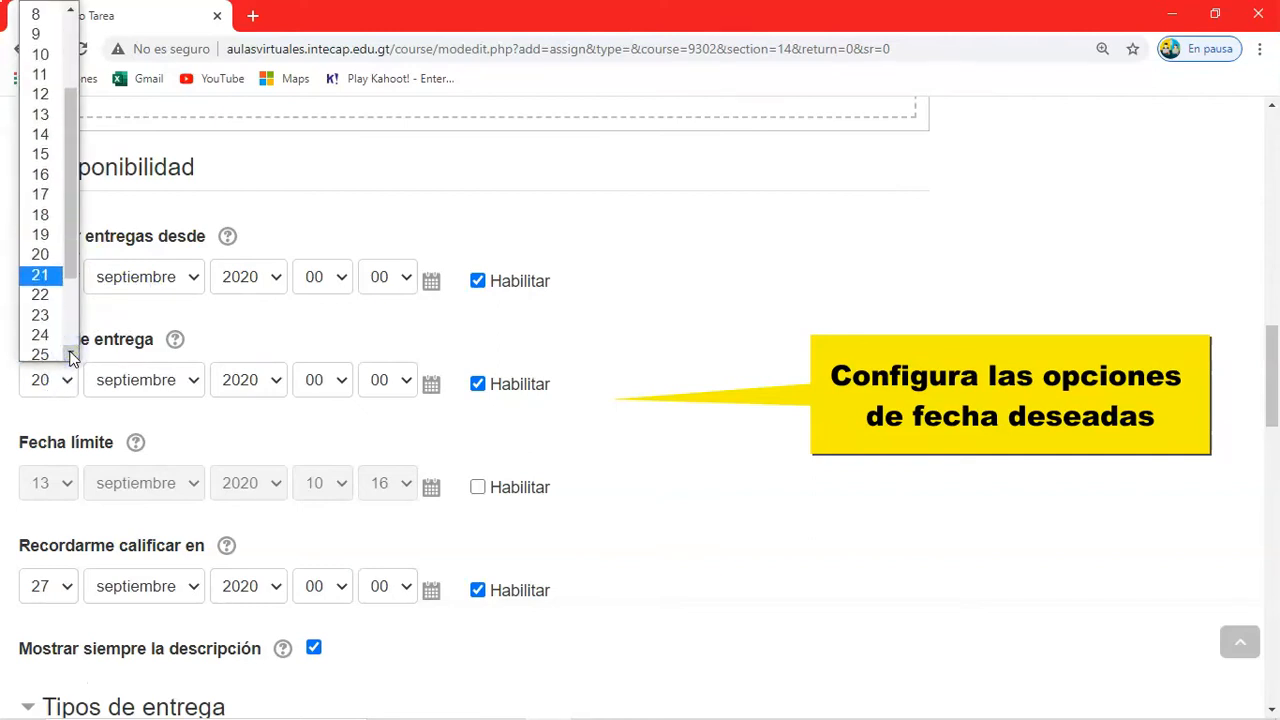
left_click(45, 349)
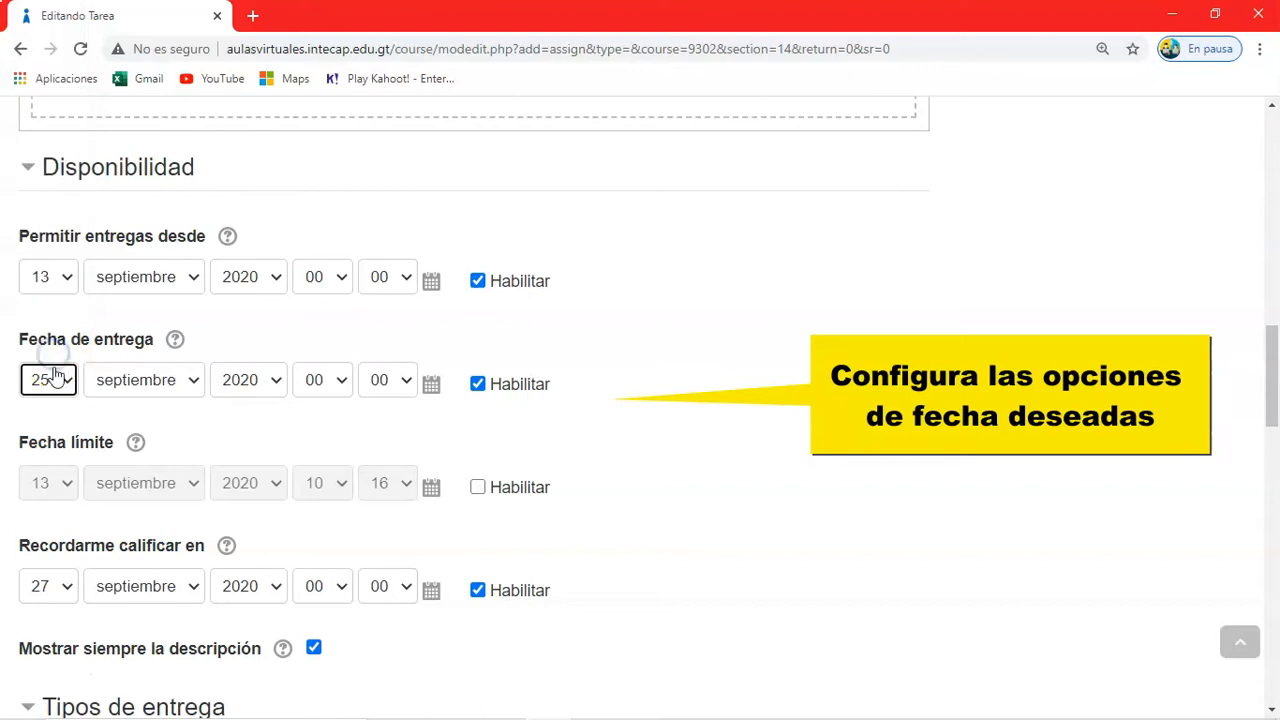
Set the time of the assignment's due date (Fecha de entrega) to 23:59.
left_click(328, 390)
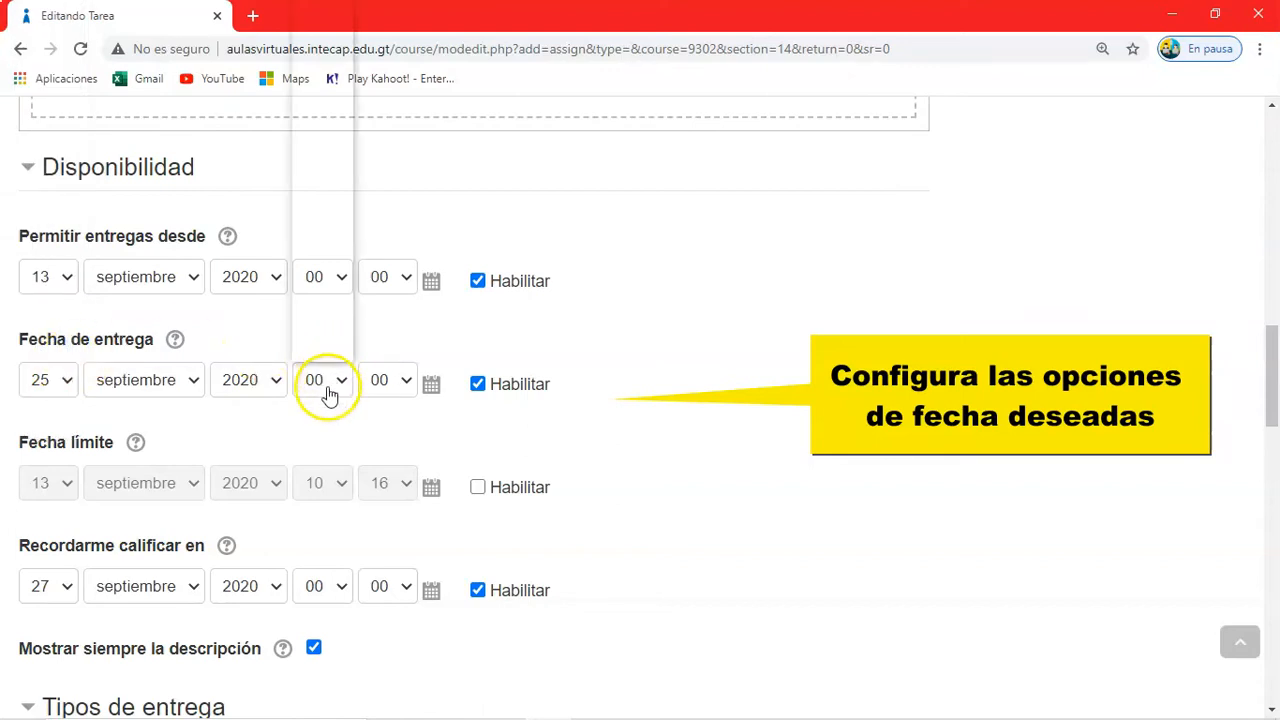
left_click_drag(347, 255, 343, 341)
left_click(316, 348)
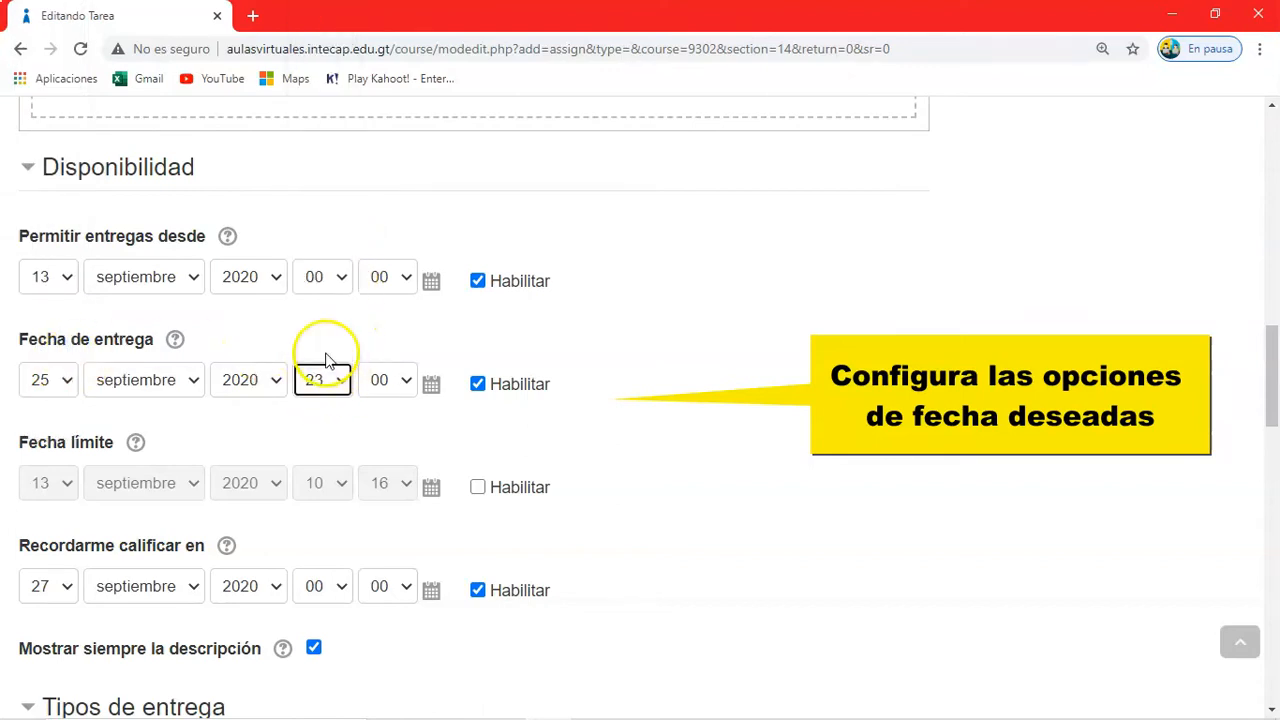
left_click(404, 382)
left_click_drag(407, 50, 428, 329)
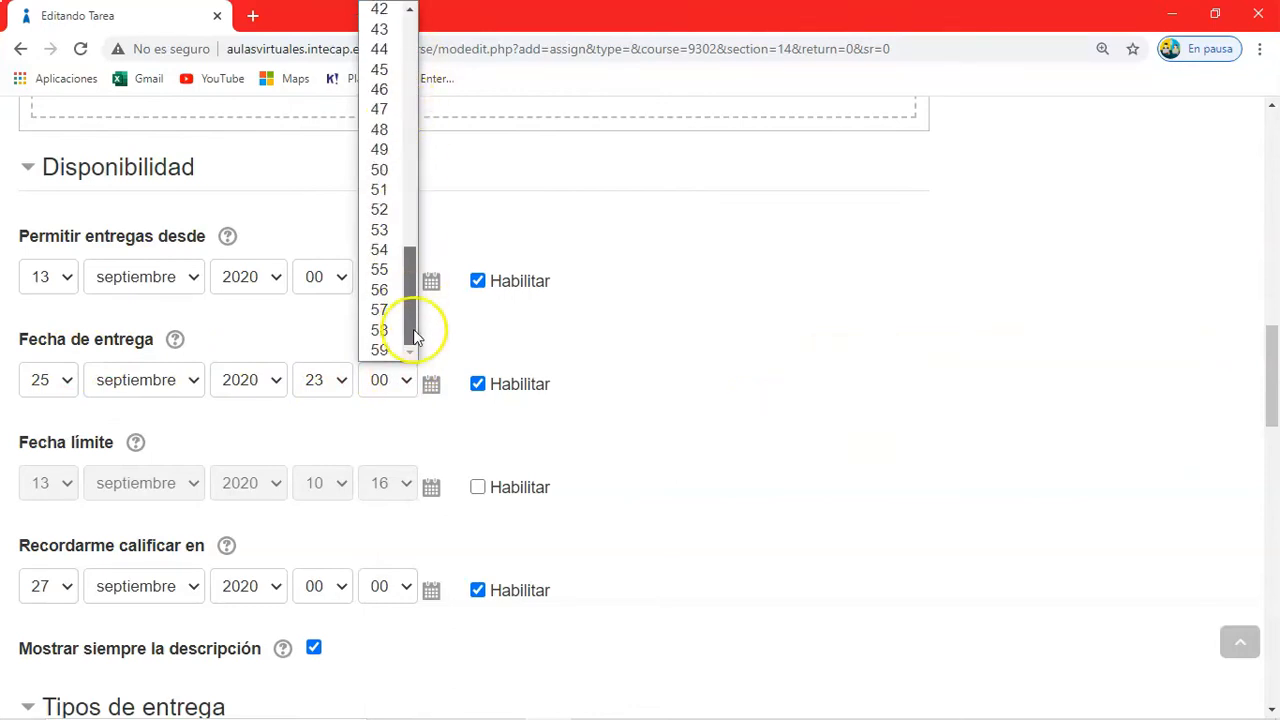
left_click(380, 350)
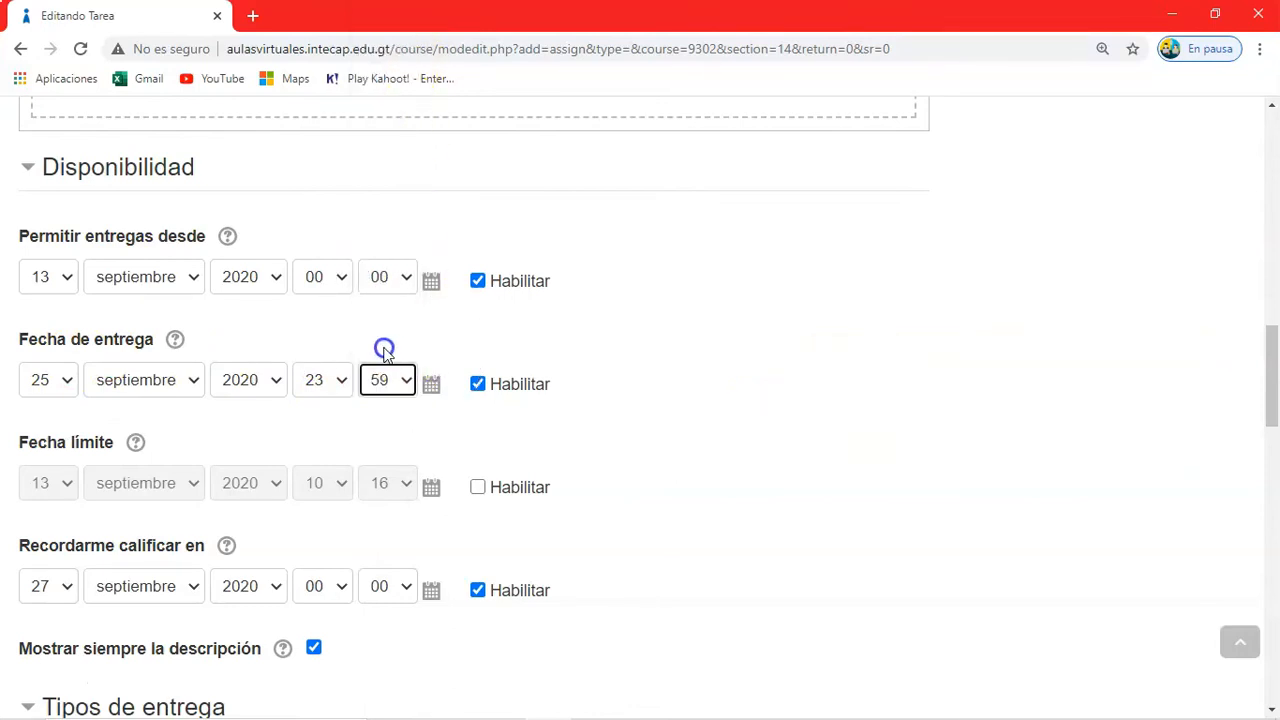
Keep the submission type settings as they are, save the assignment and return to the course page.
scroll(381, 352, "down", 2)
scroll(381, 352, "down", 4)
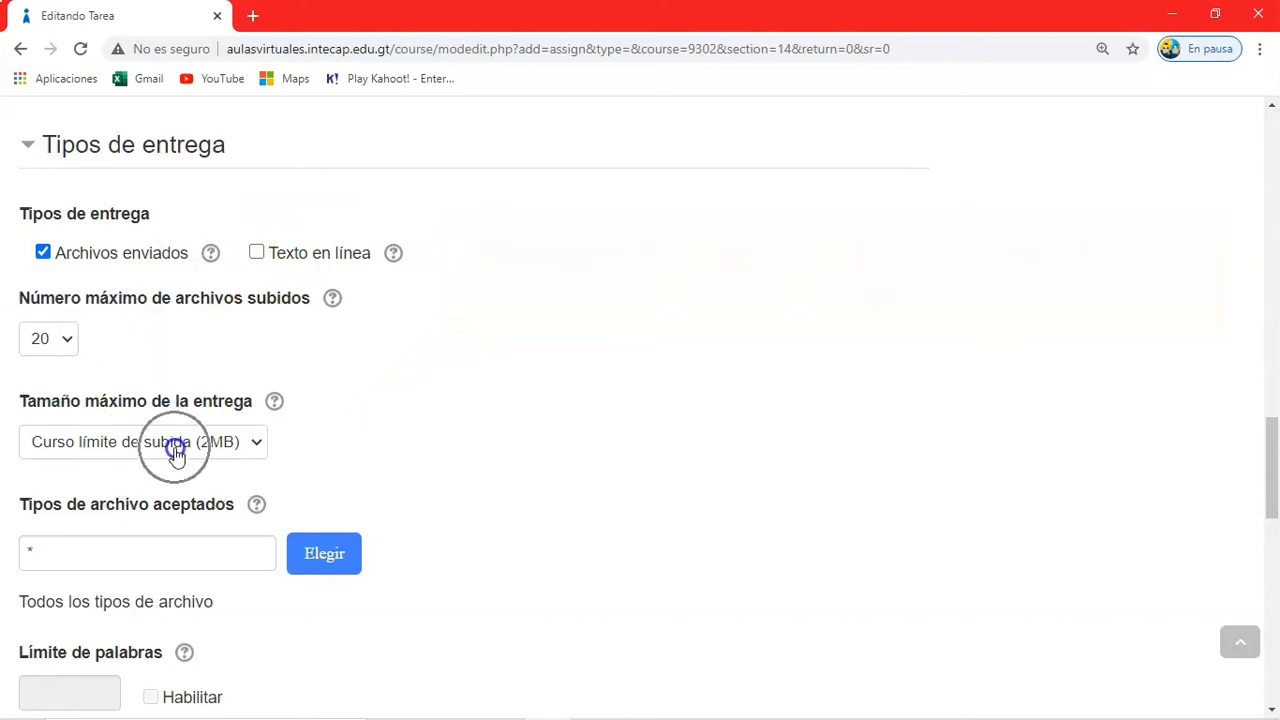
scroll(165, 440, "down", 2)
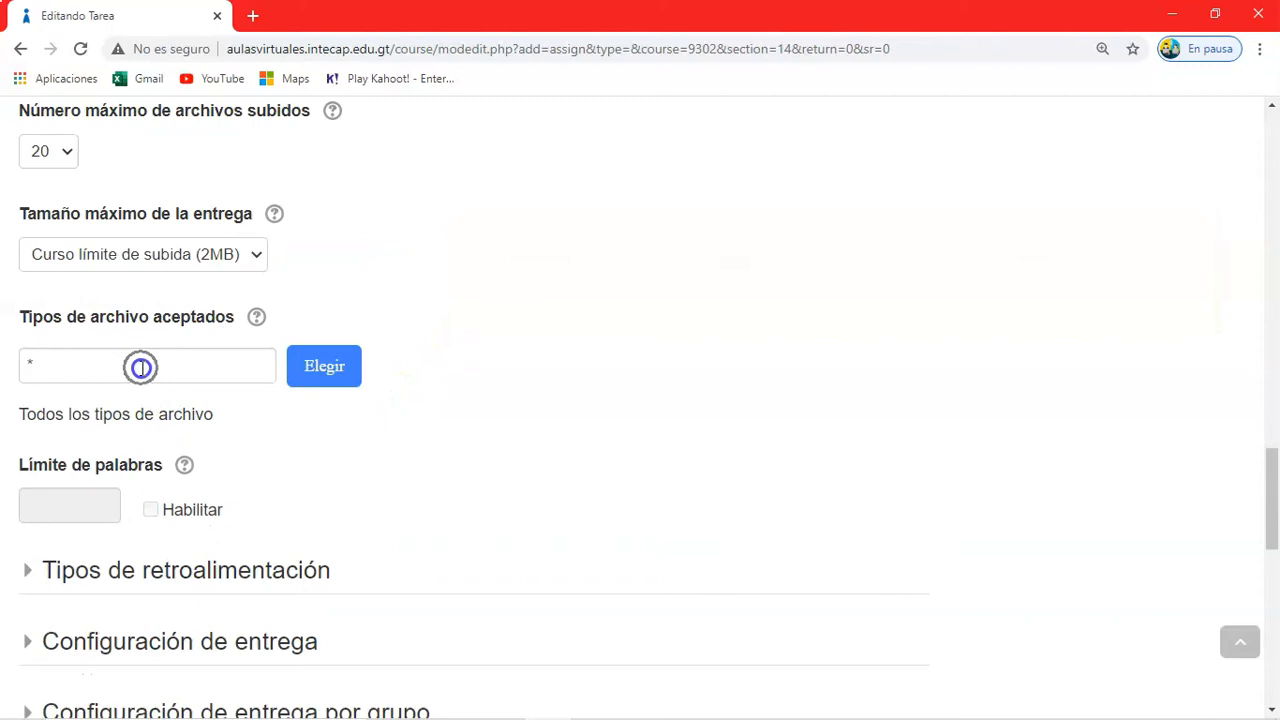
scroll(141, 376, "down", 6)
scroll(141, 376, "down", 4)
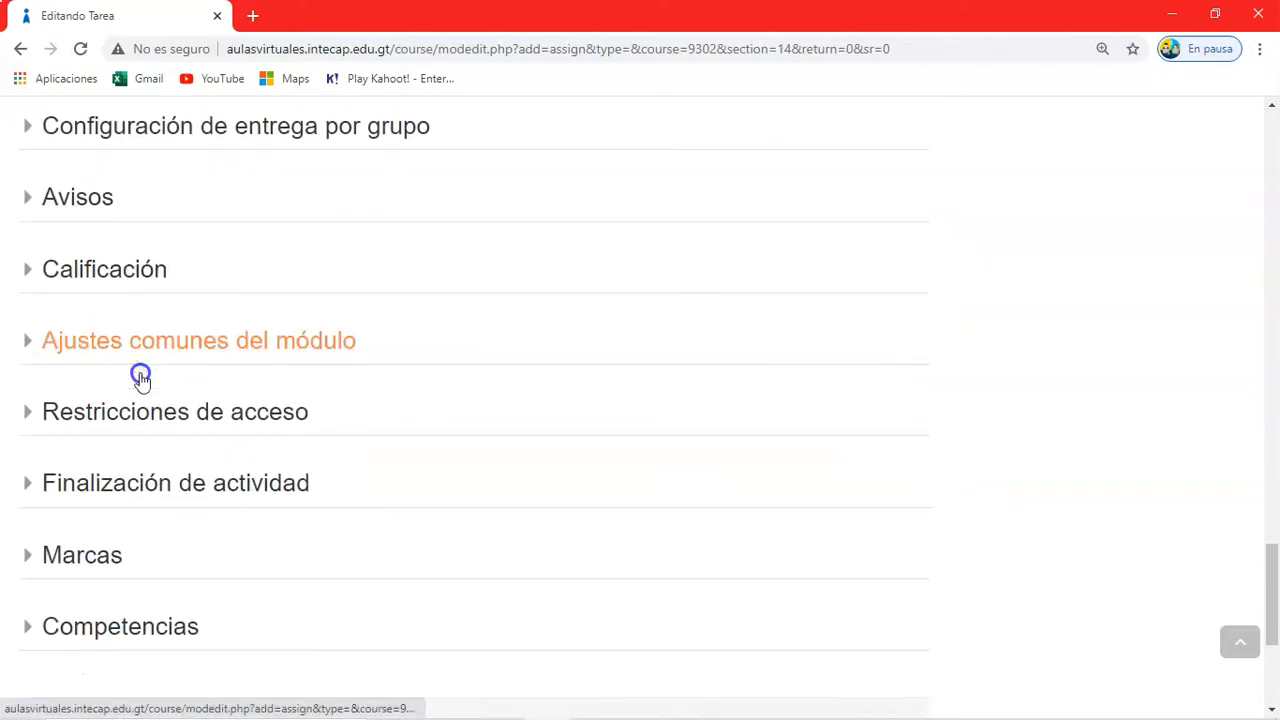
left_click(143, 391)
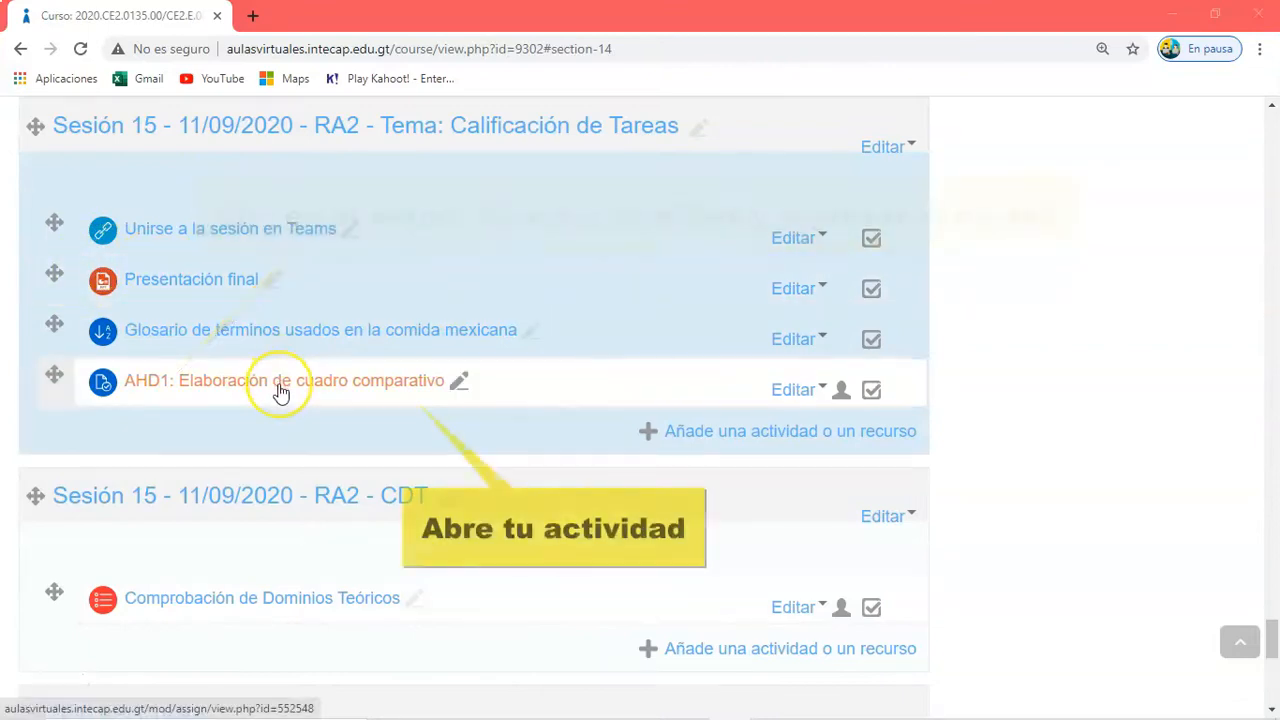
Open the assignment "AHD1: Elaboración de cuadro comparativo" and go to its advanced grading (Calificación avanzada) page.
left_click(280, 390)
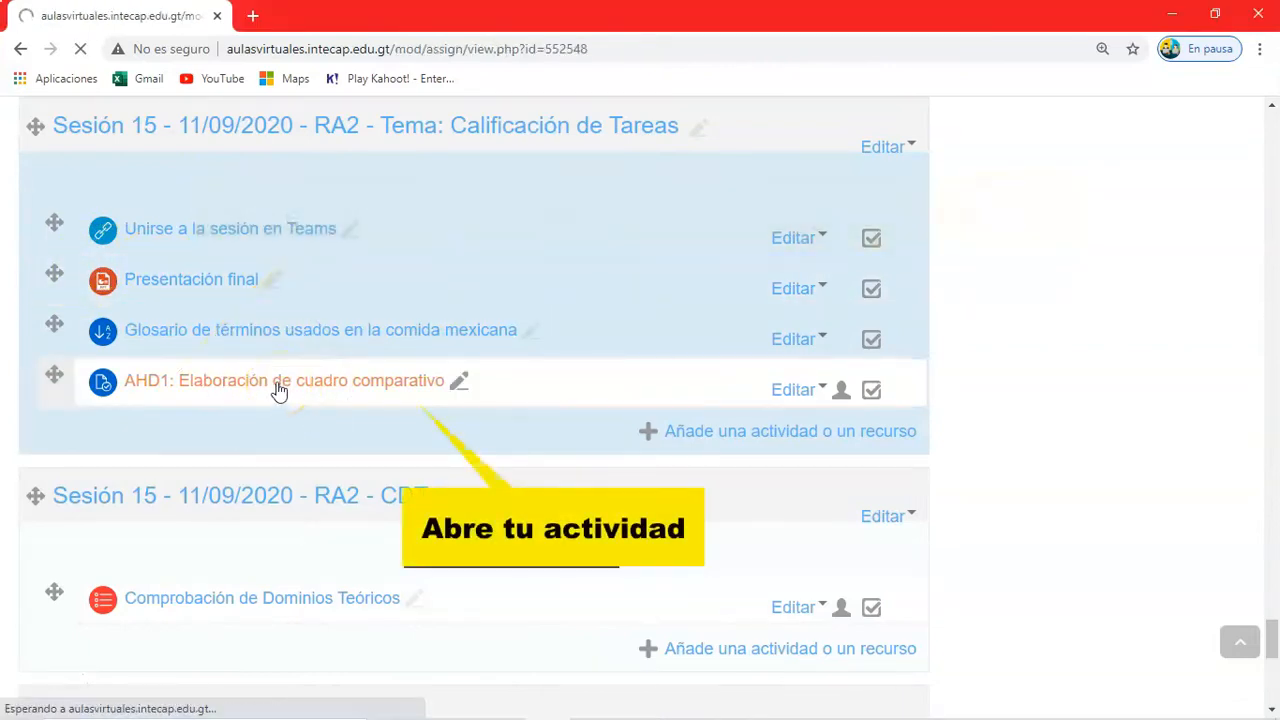
scroll(336, 390, "down", 3)
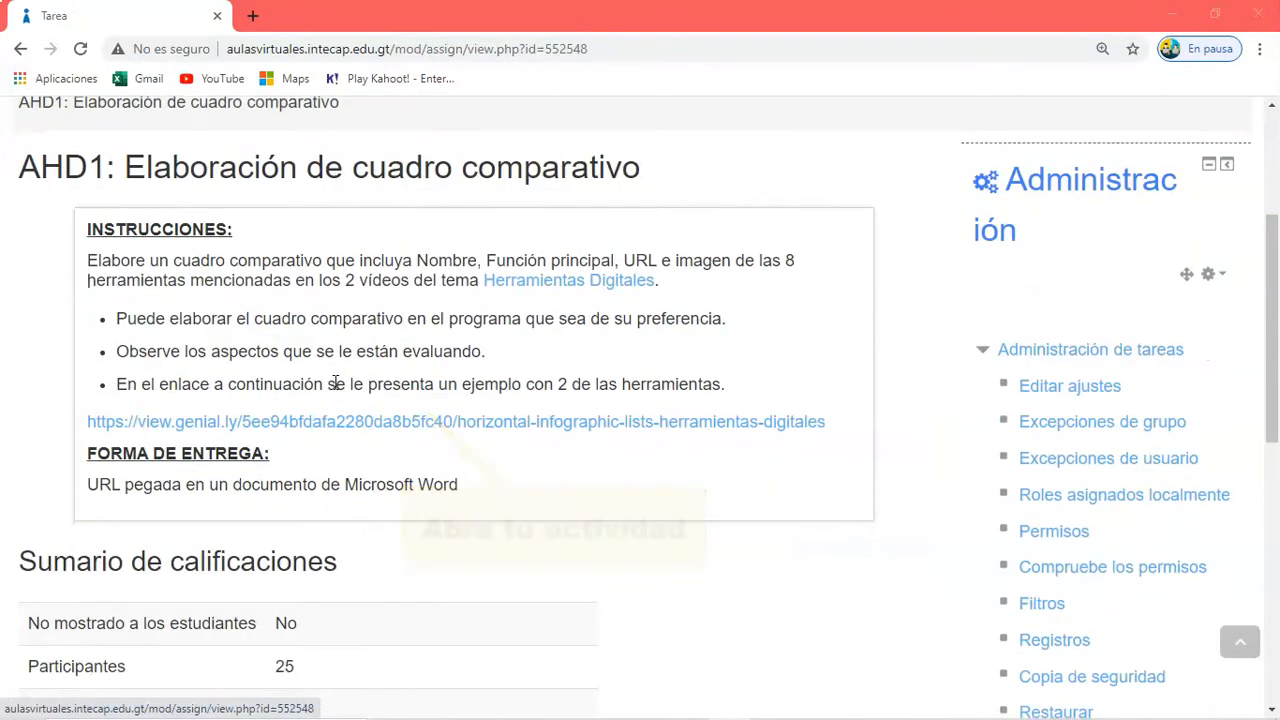
scroll(336, 383, "down", 3)
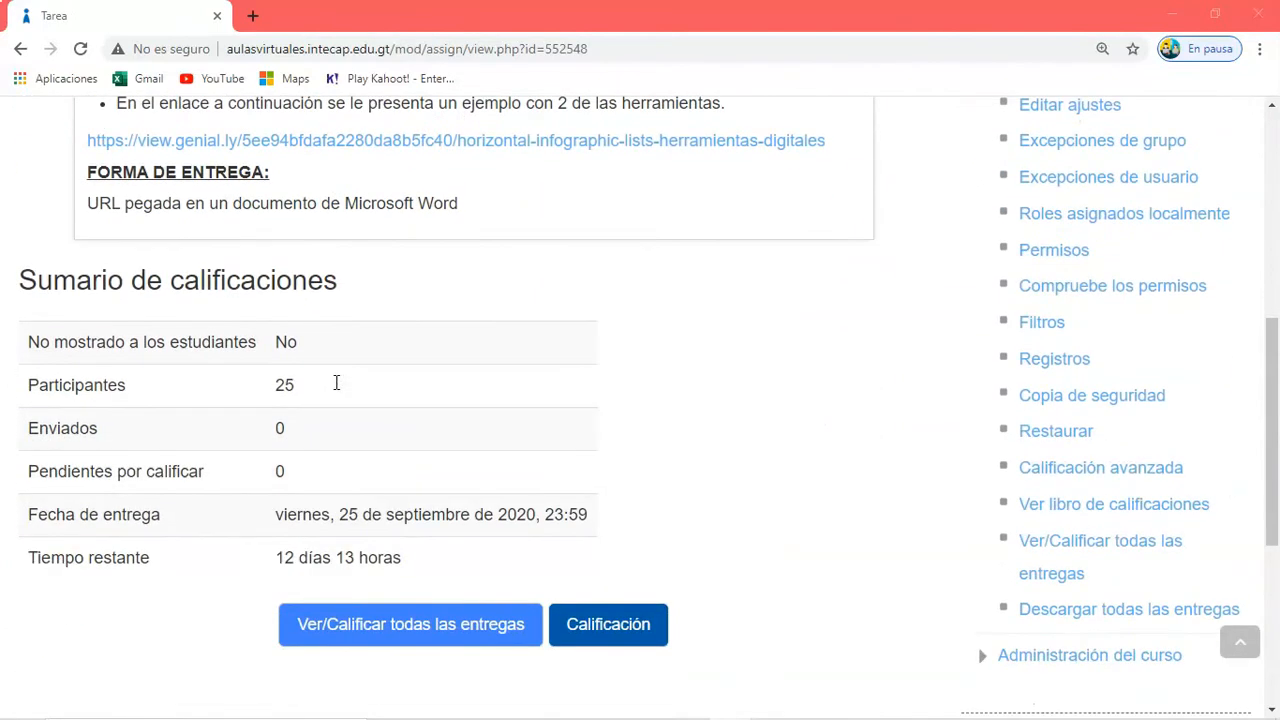
scroll(336, 383, "up", 2)
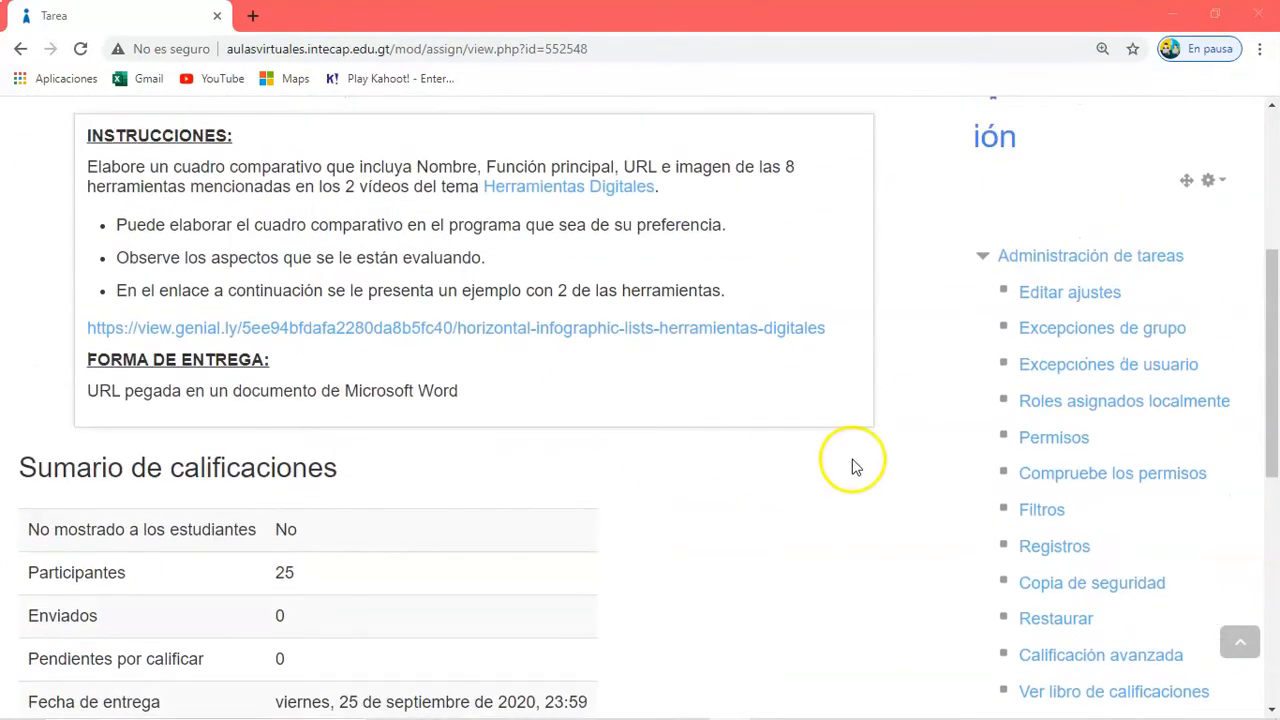
left_click(1118, 663)
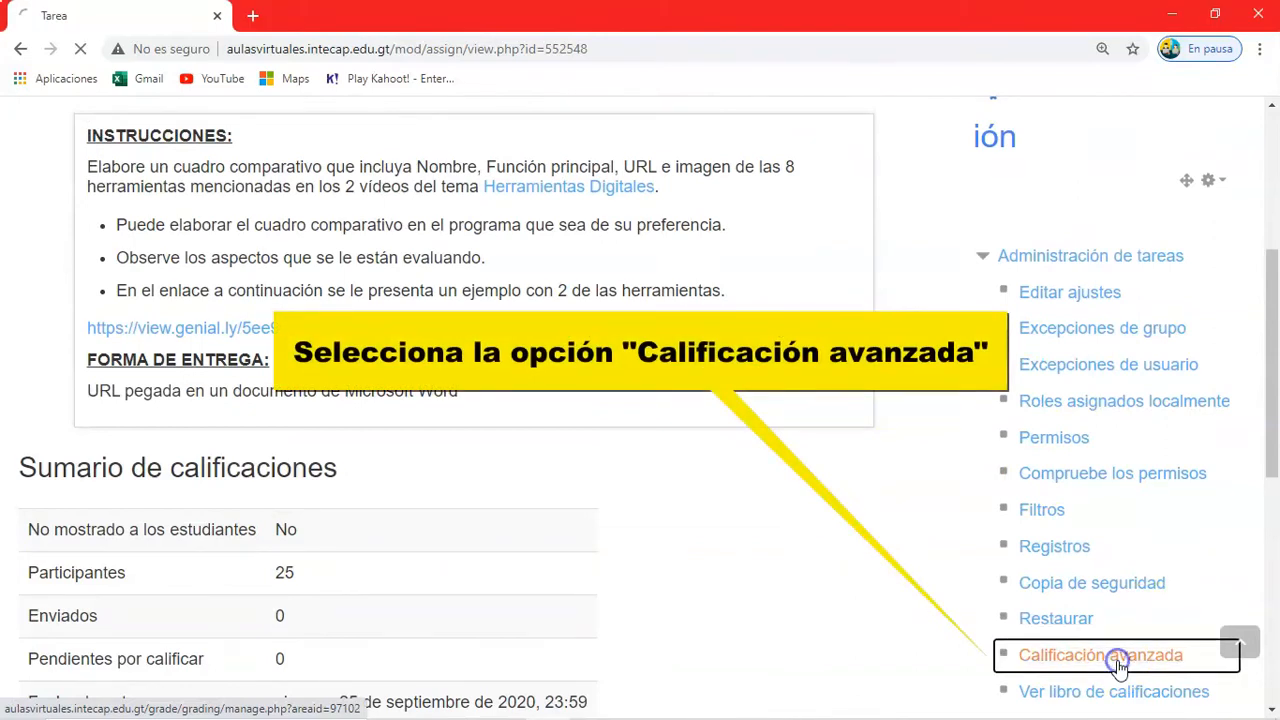
Change the assignment's active grading method to Rúbrica and create a new grading form from scratch.
scroll(229, 395, "down", 2)
left_click(228, 393)
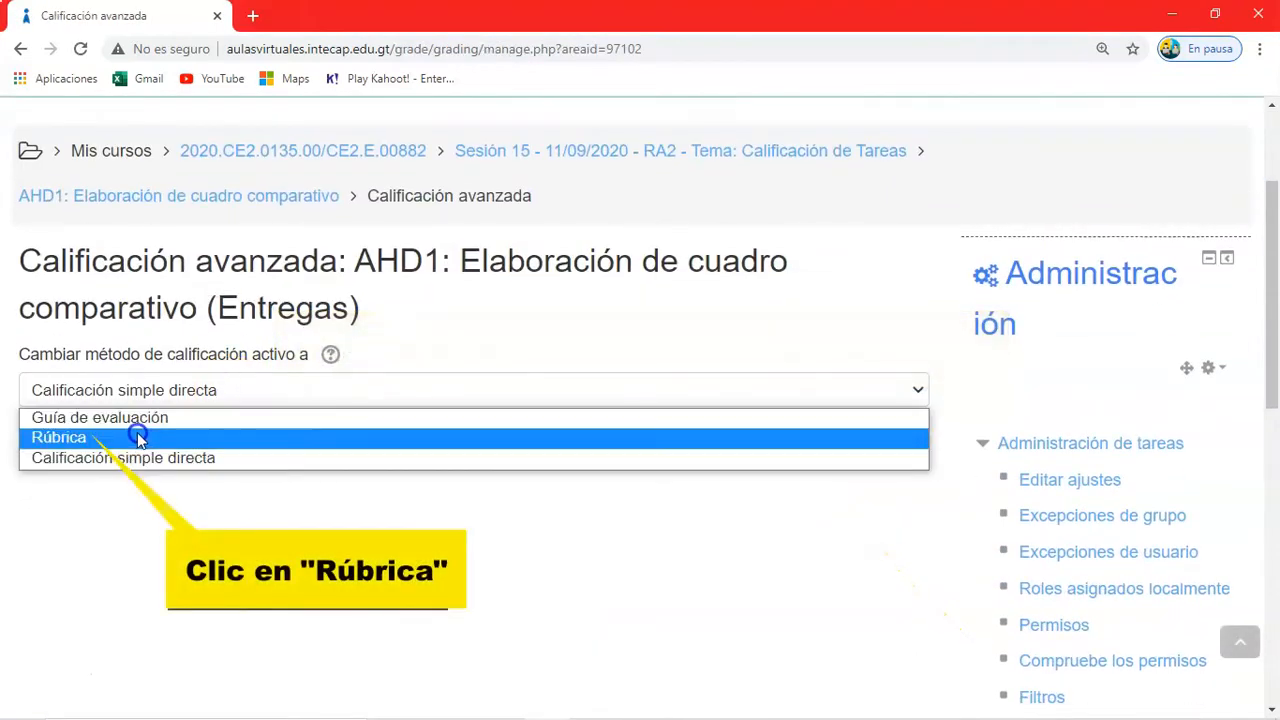
left_click(134, 441)
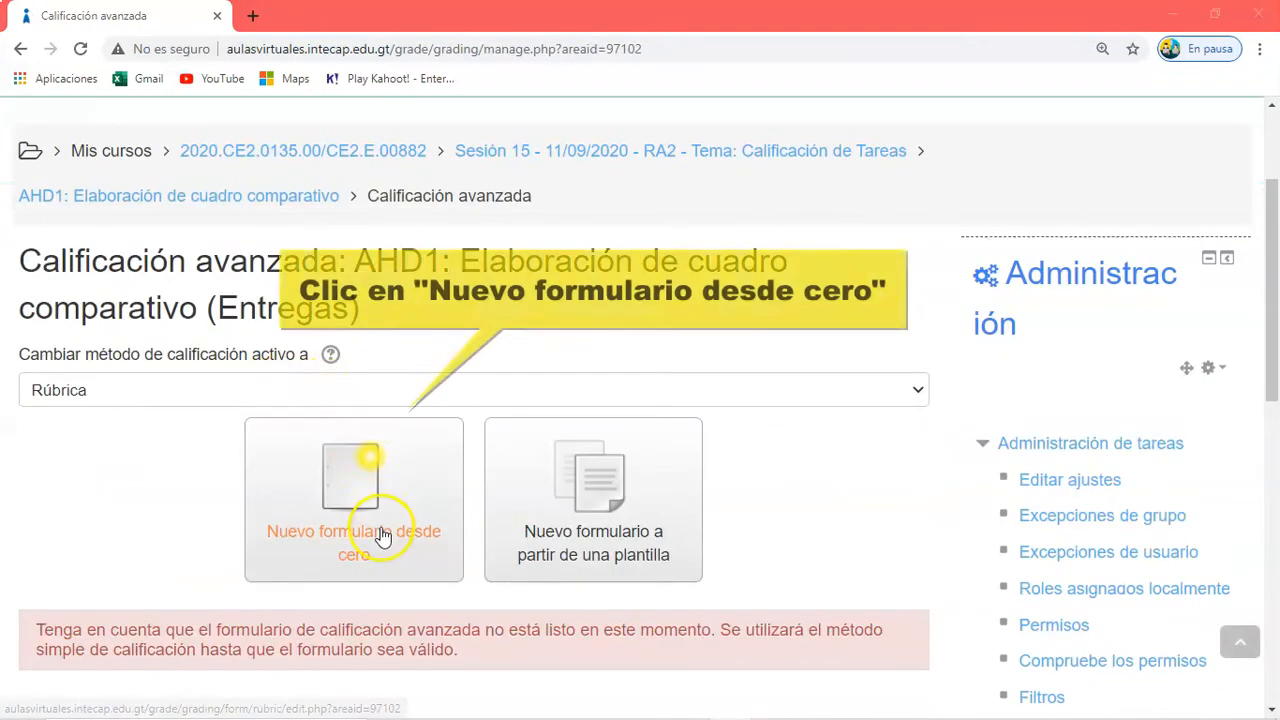
left_click(381, 533)
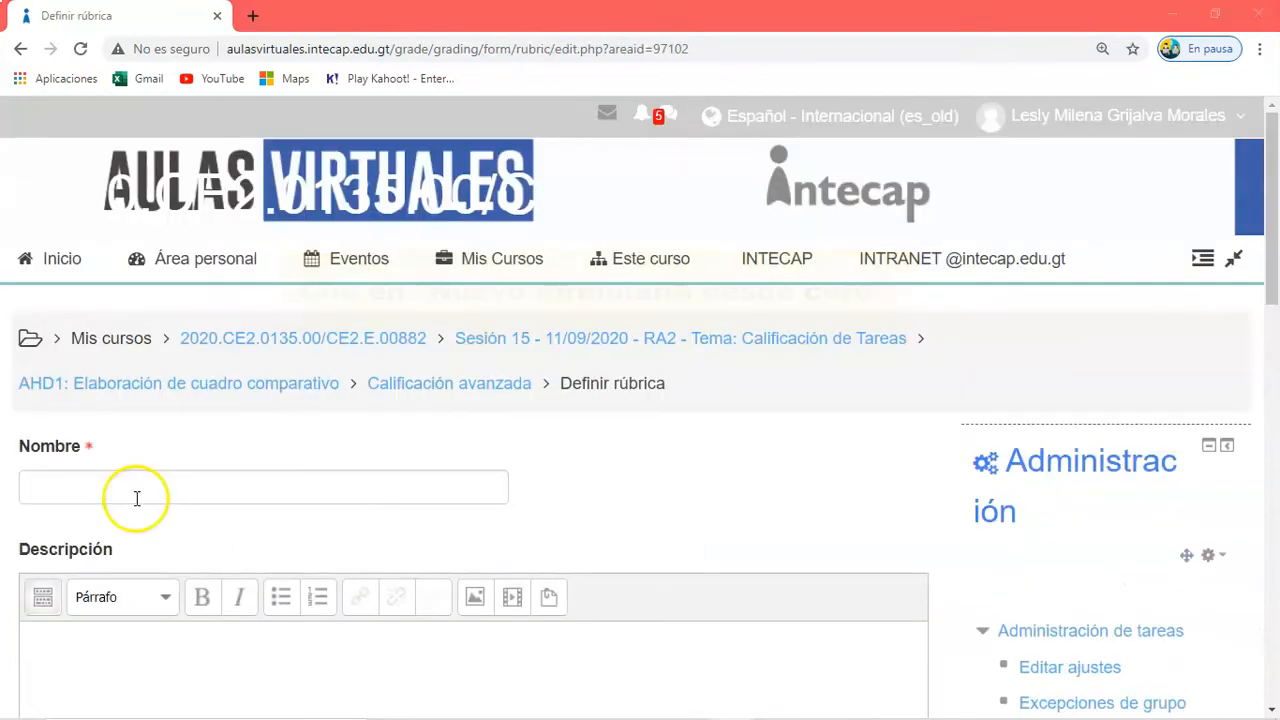
Name the new rubric "Rúbrica" and enter "Aspectos a evaluar" as its description.
left_click(136, 496)
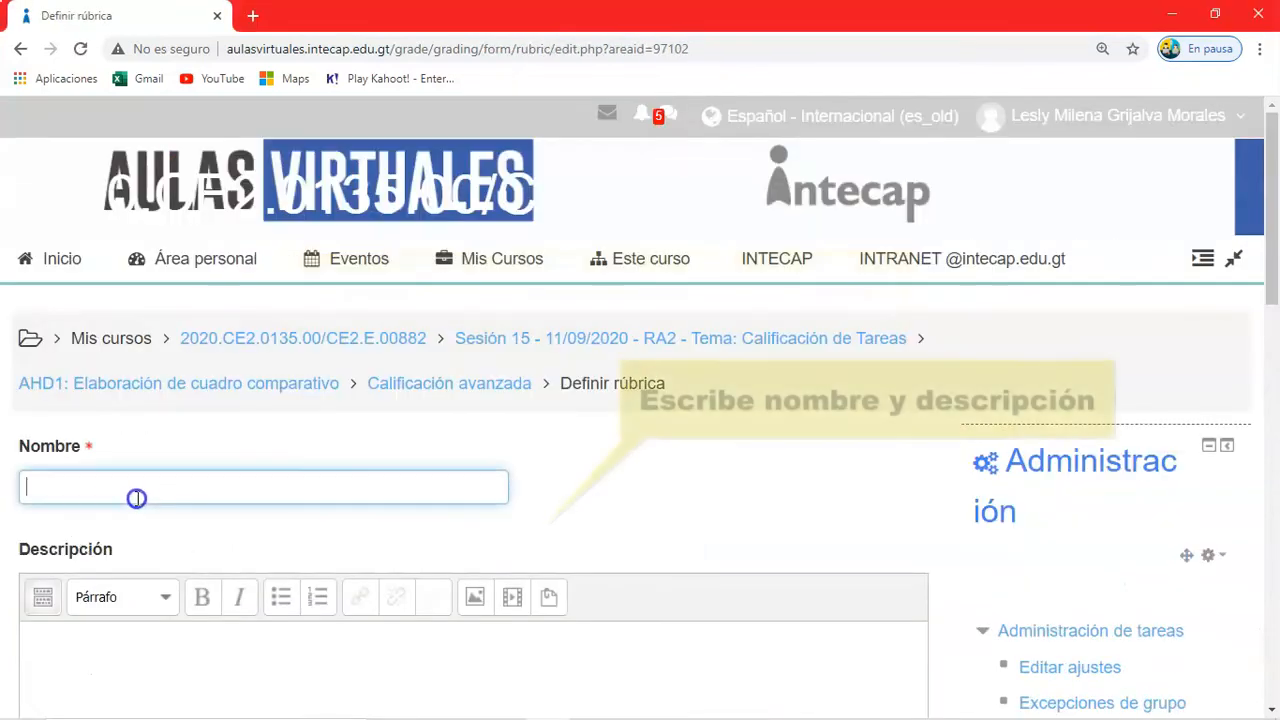
type("Rúbrica")
scroll(158, 520, "down", 2)
left_click(149, 514)
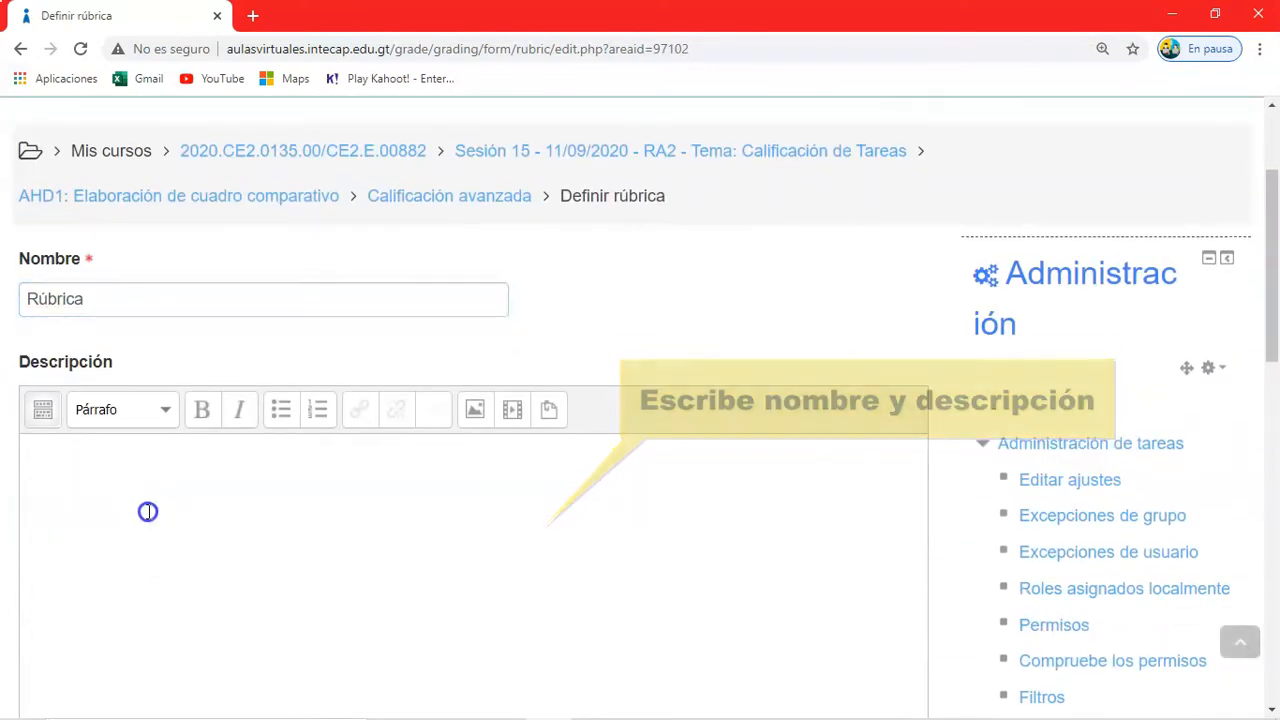
key("Caps_Lock")
key("Caps_Lock")
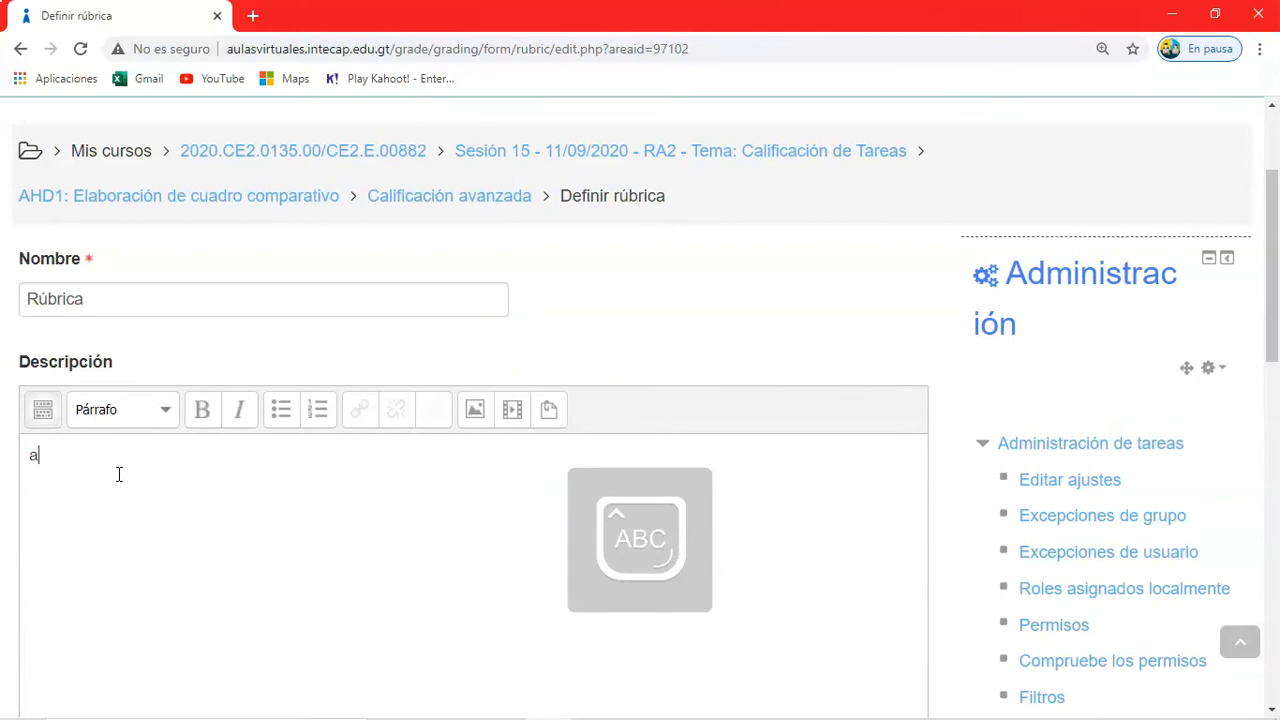
type("Aspectos a evaluar")
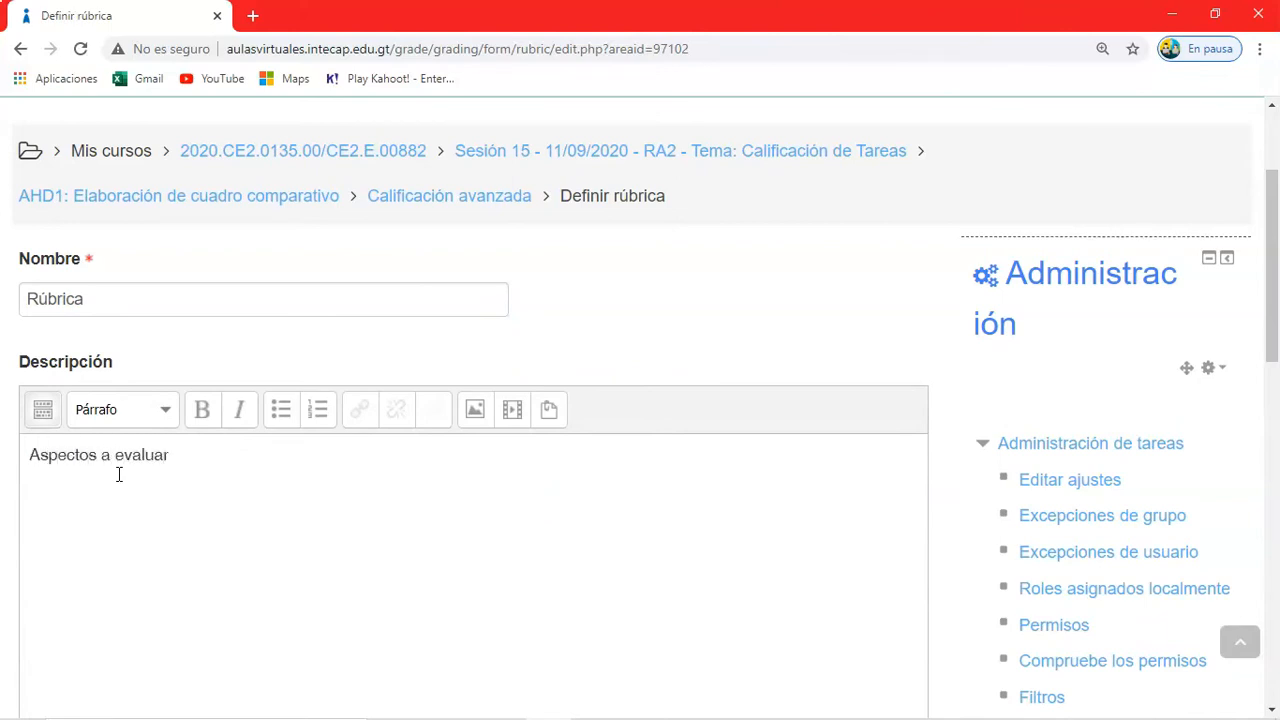
Name the first criterion "Información" and define its first level as "La información es correcta en menos de 4 herramientas digitales." worth 15 points.
scroll(286, 457, "down", 5)
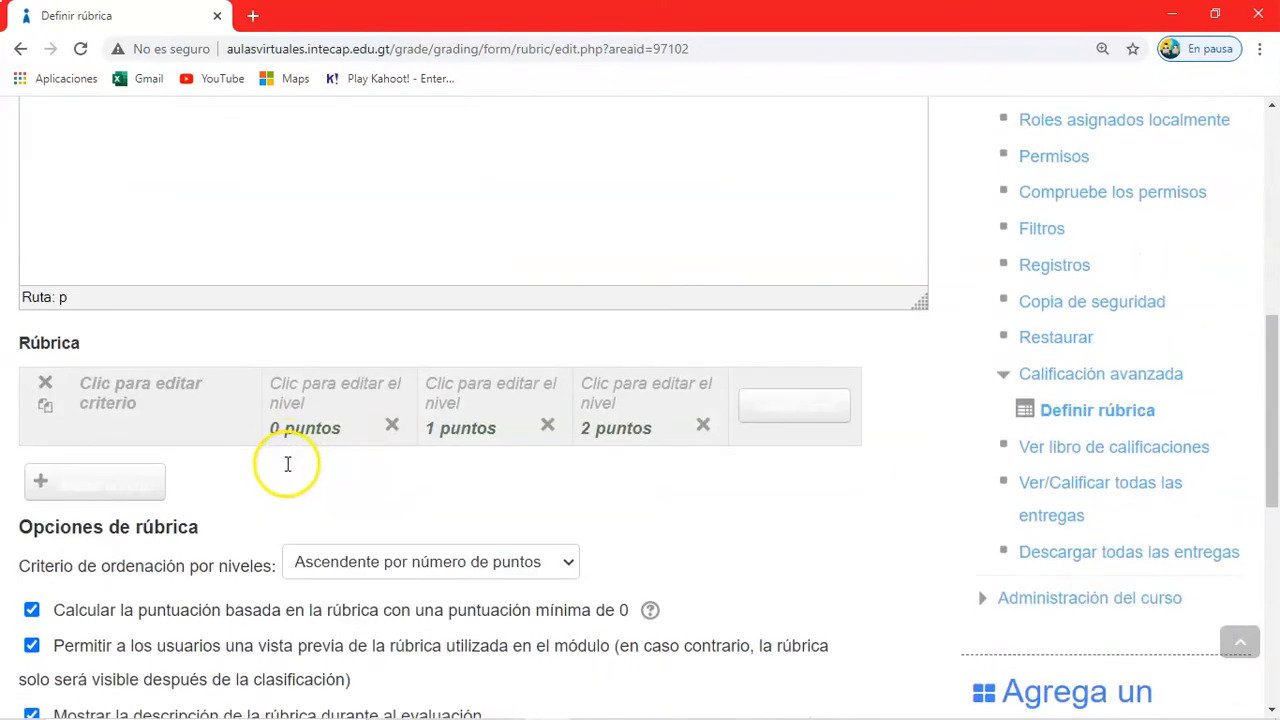
left_click(141, 400)
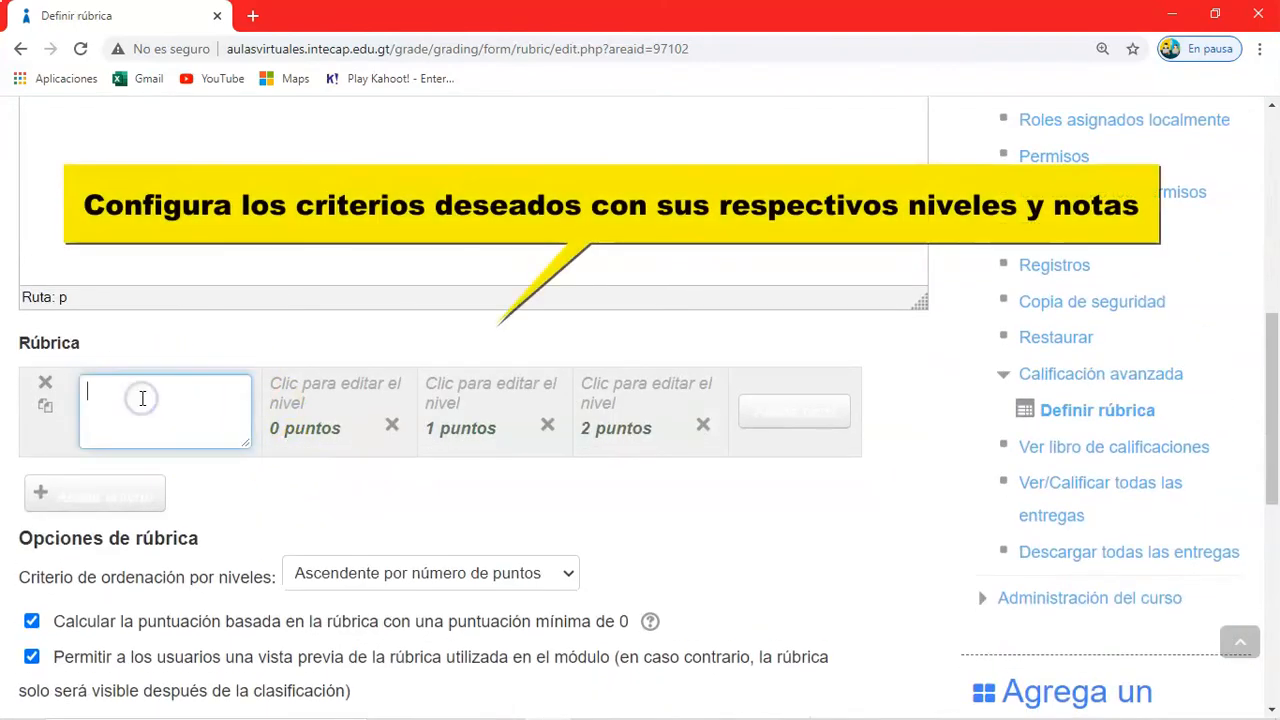
left_click(333, 412)
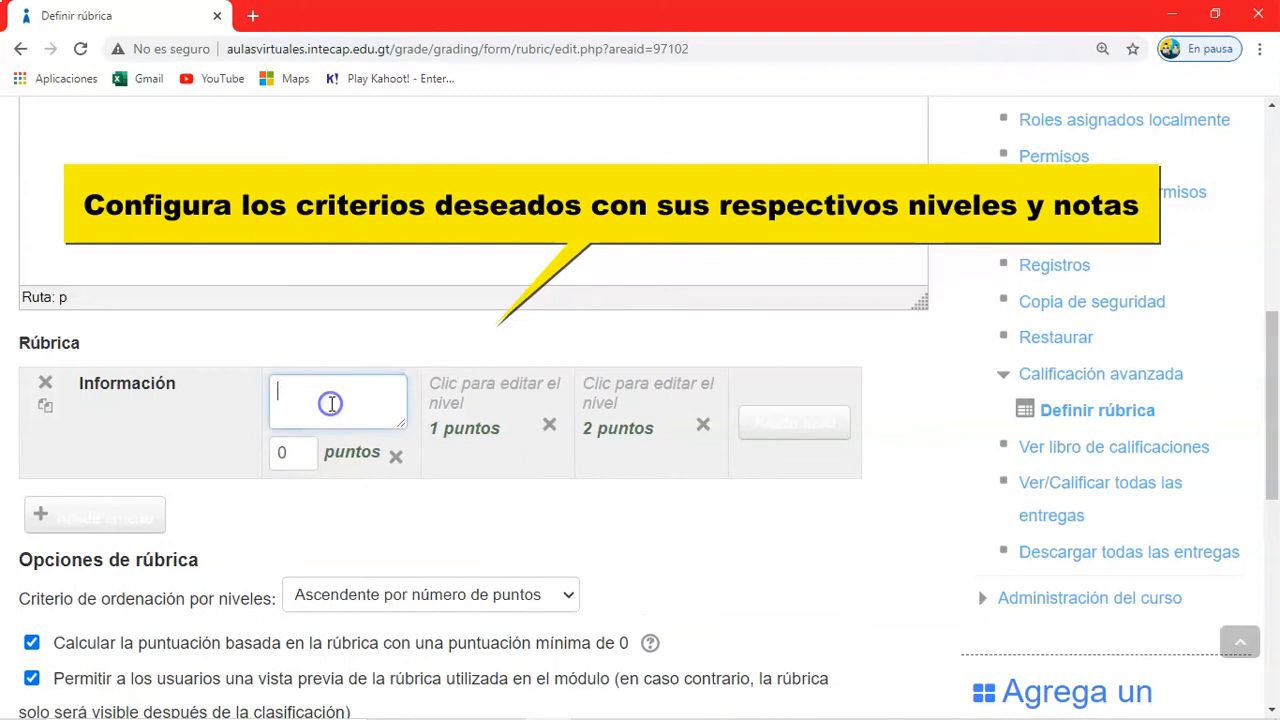
key("ctrl+v")
left_click(287, 450)
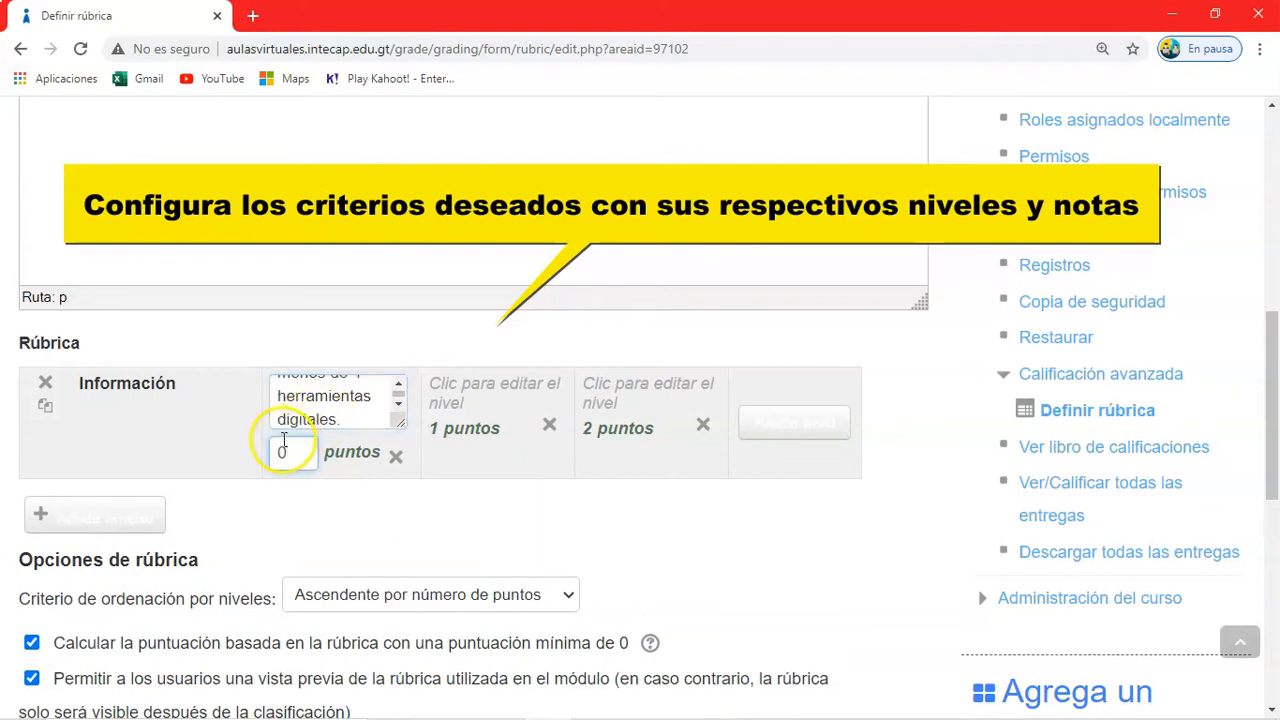
Define the second level of Información as "La información es correcta en al menos 4 de las herramientas digitales." worth 30 points.
left_click(484, 400)
key("ctrl+v")
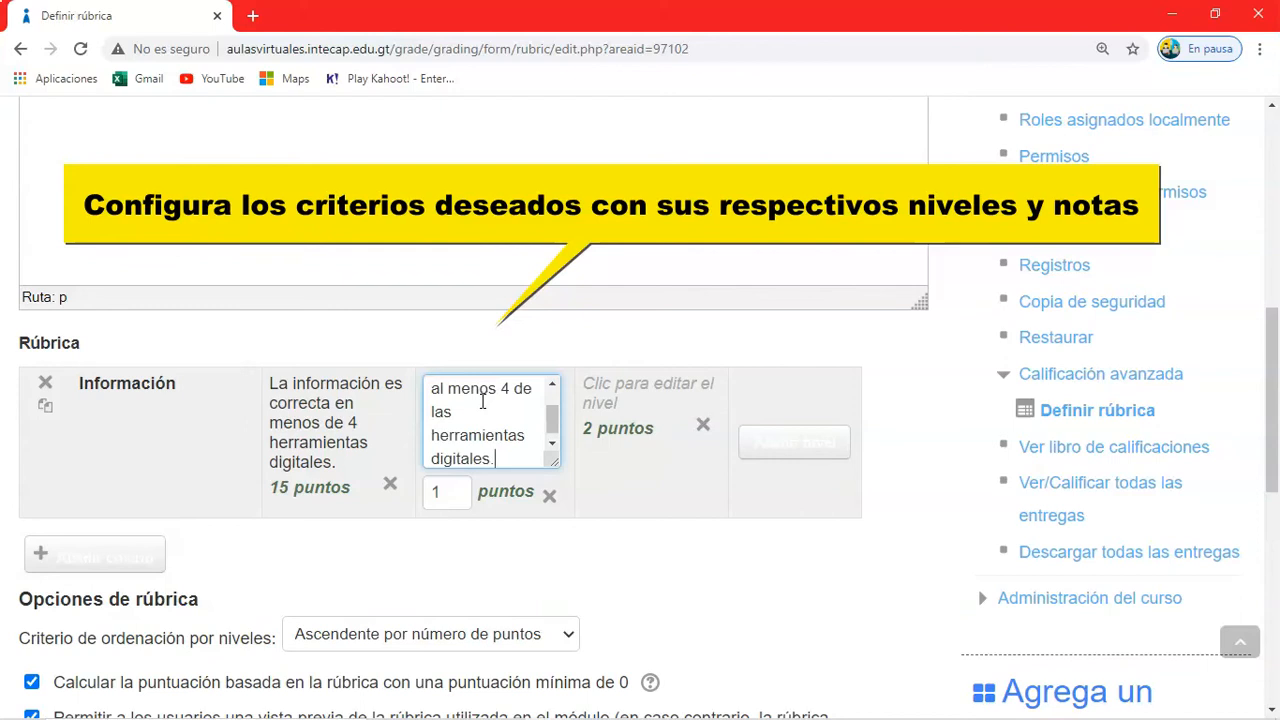
left_click(461, 487)
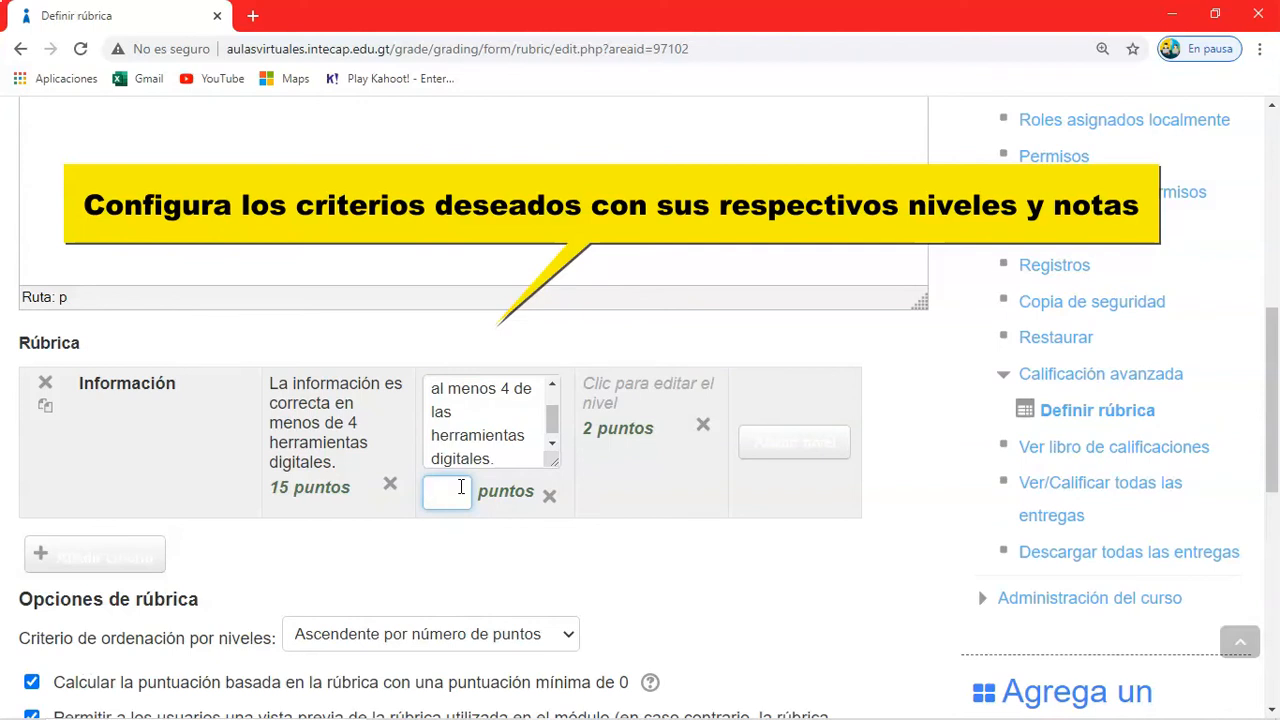
type("30")
Define the third level of Información as "La información es correcta en las 8 herramientas digitales" worth 40 points.
left_click(652, 395)
type("La información es correcta en las 8 herramientas digitales")
left_click(593, 519)
type("40")
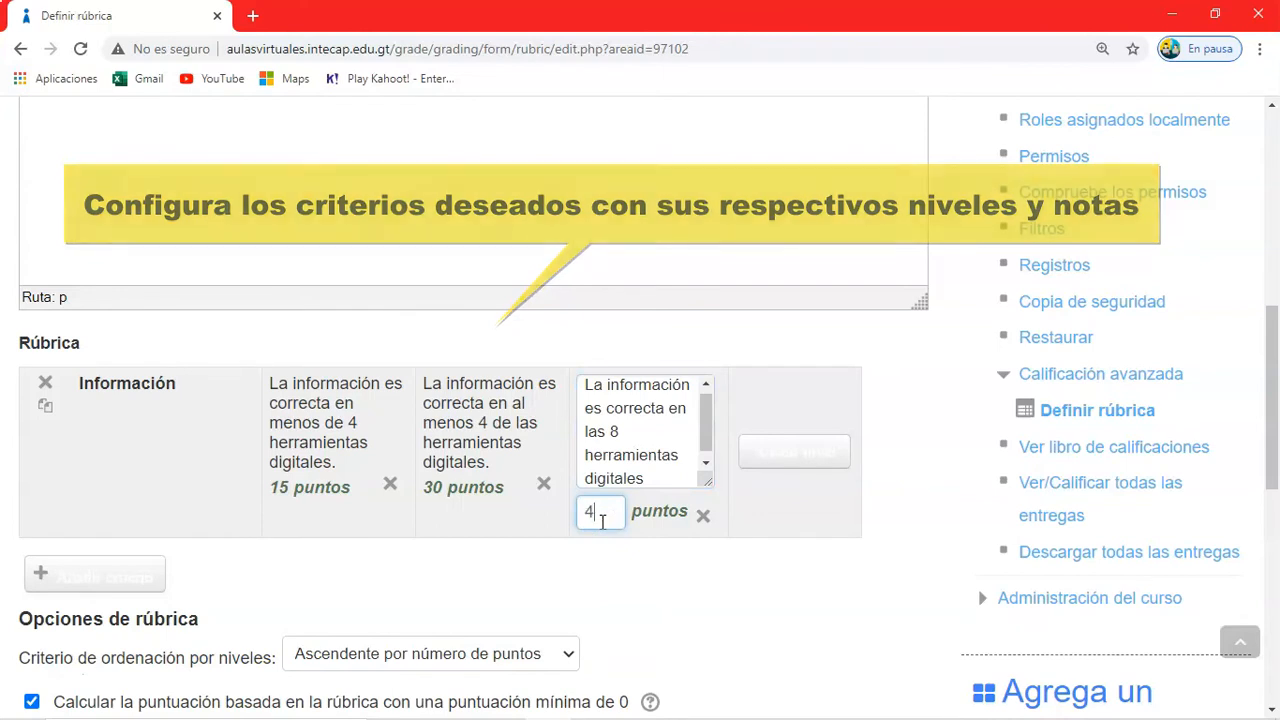
Add further criteria, filling the third level of Herramientas digitales with "El cuadro comparativo contiene las 8 herramientas digitales solicitadas.".
left_click(130, 578)
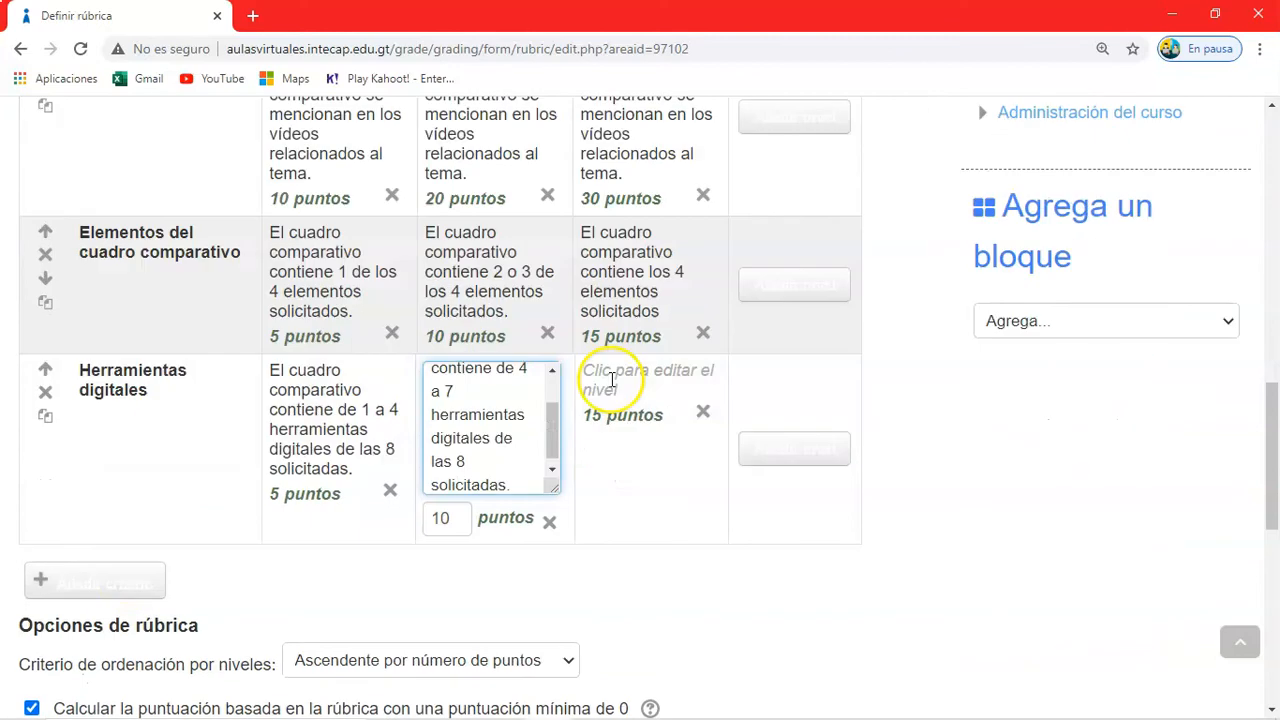
left_click(600, 380)
type("El cuadro comparativo contiene las 8 herramientas digitales solicitadas.")
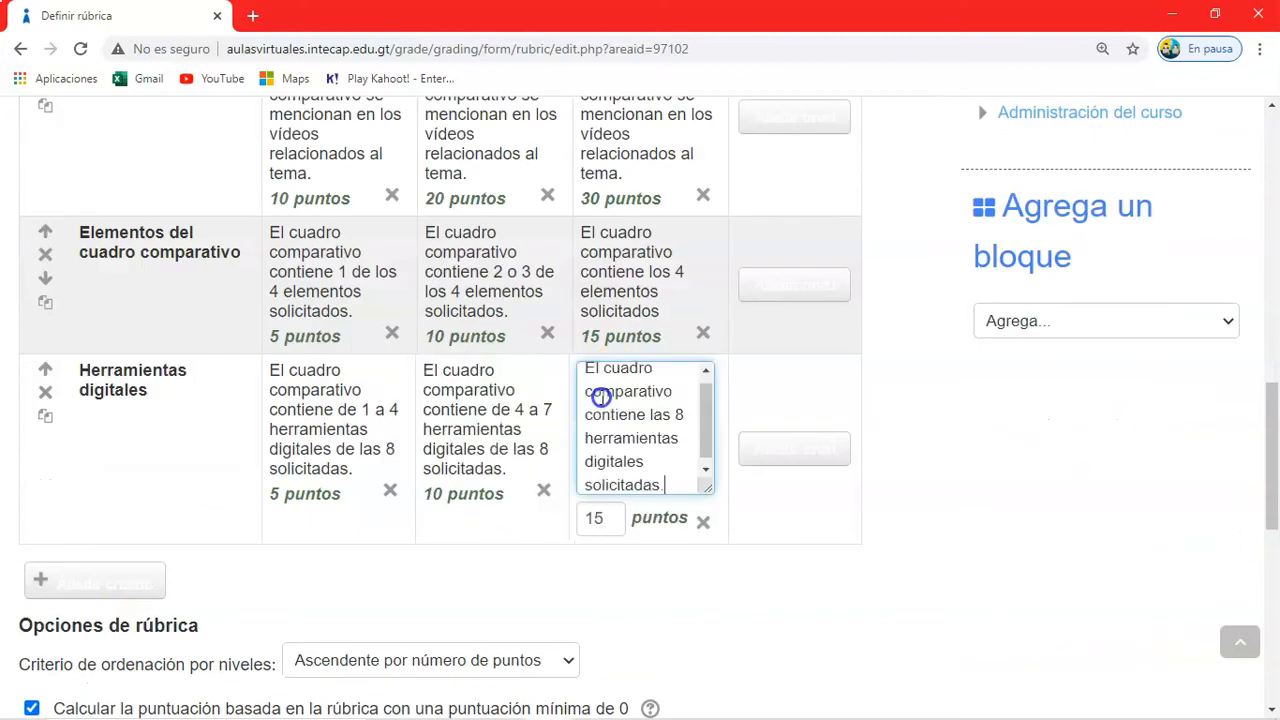
Check that the highest level scores of all criteria add up to 100 points, and save the rubric as ready for use.
scroll(615, 413, "up", 1)
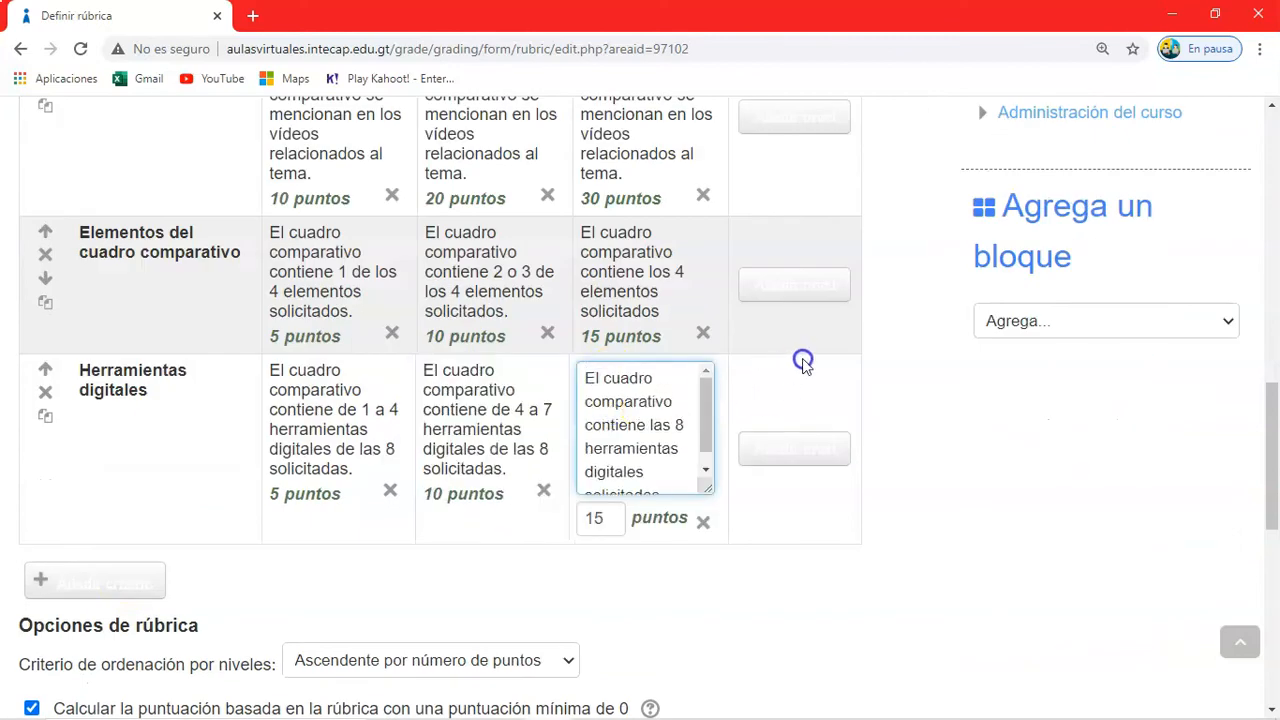
scroll(800, 365, "up", 3)
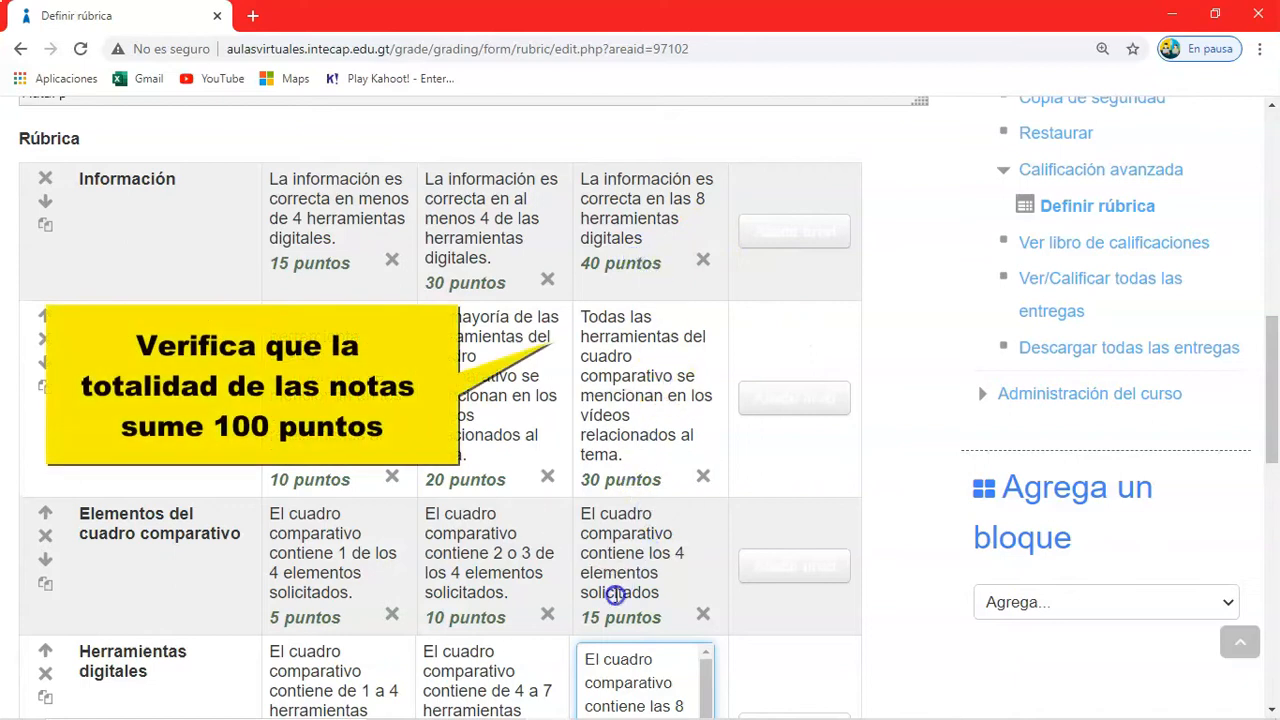
scroll(615, 595, "down", 3)
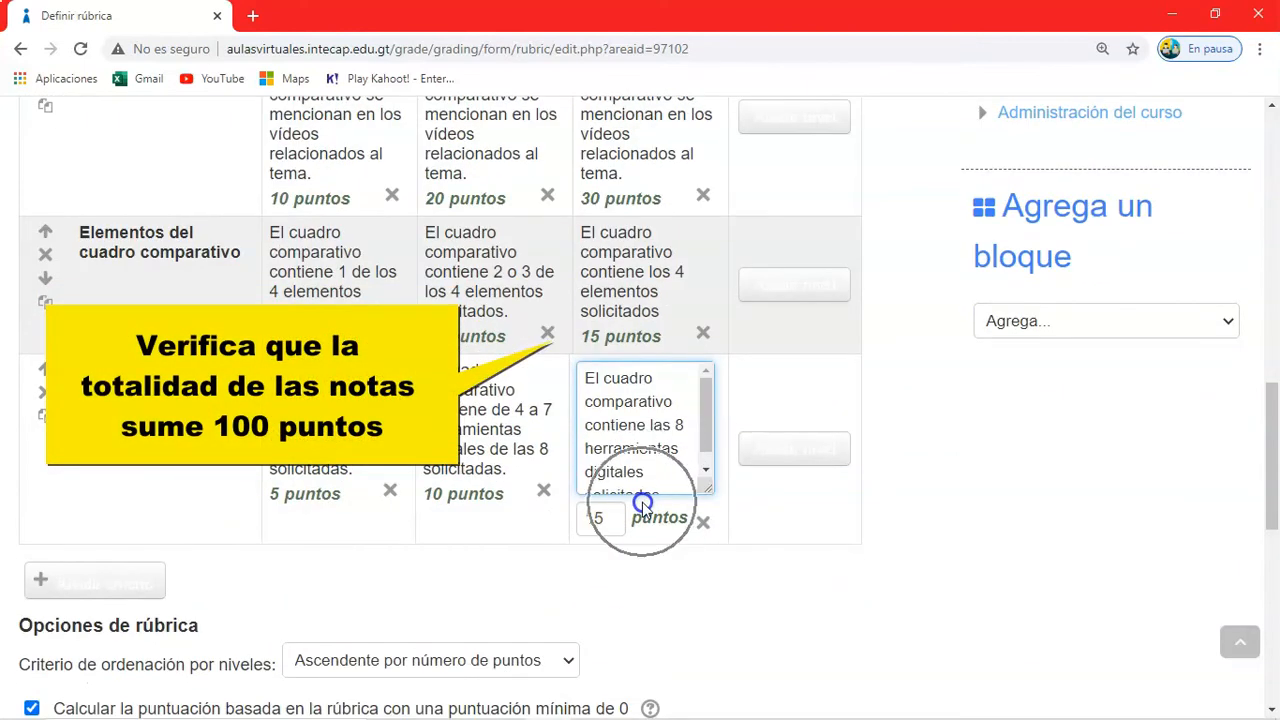
scroll(640, 503, "down", 8)
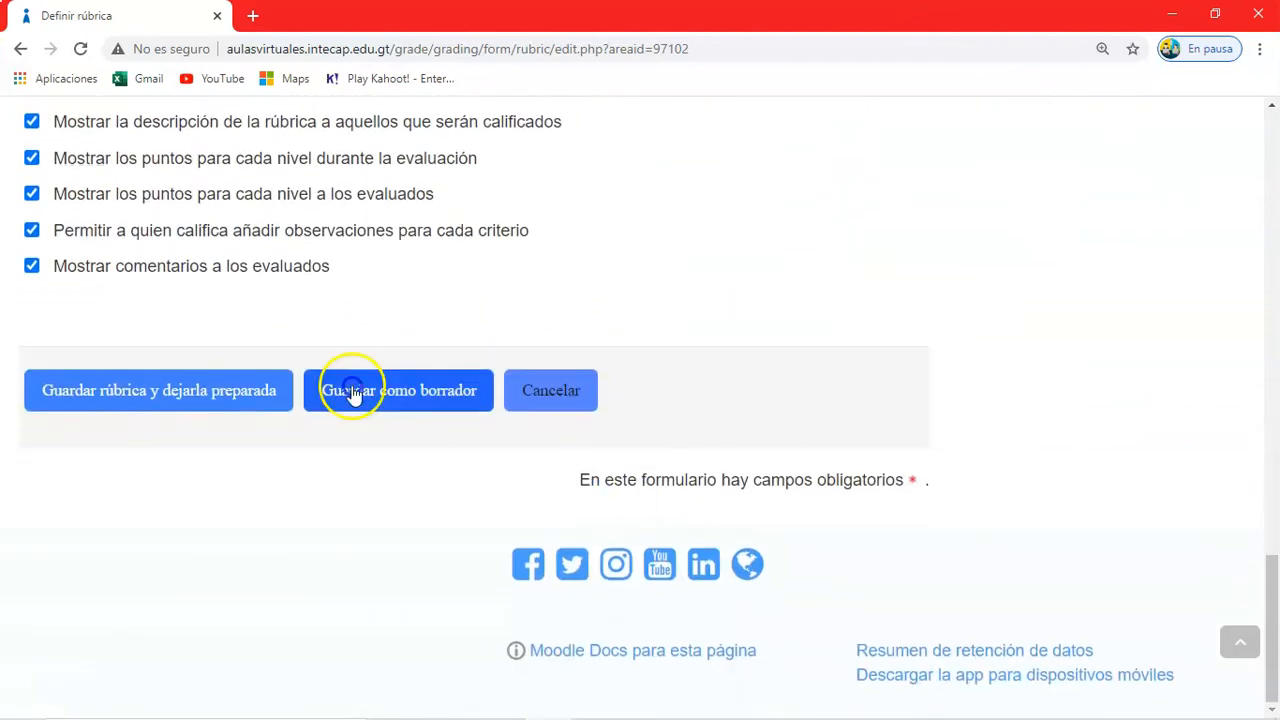
left_click(186, 403)
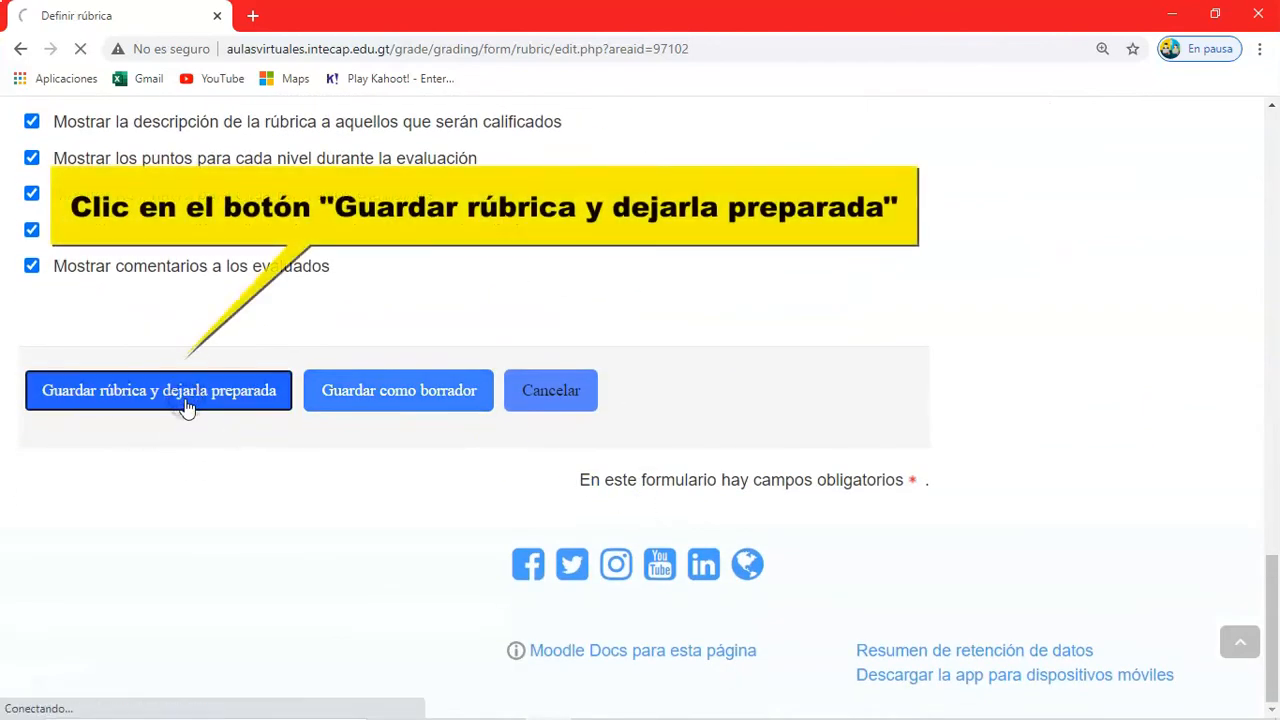
Review the saved rubric's criteria and levels, and locate the published assignment AHD1 on the course page.
scroll(186, 410, "down", 5)
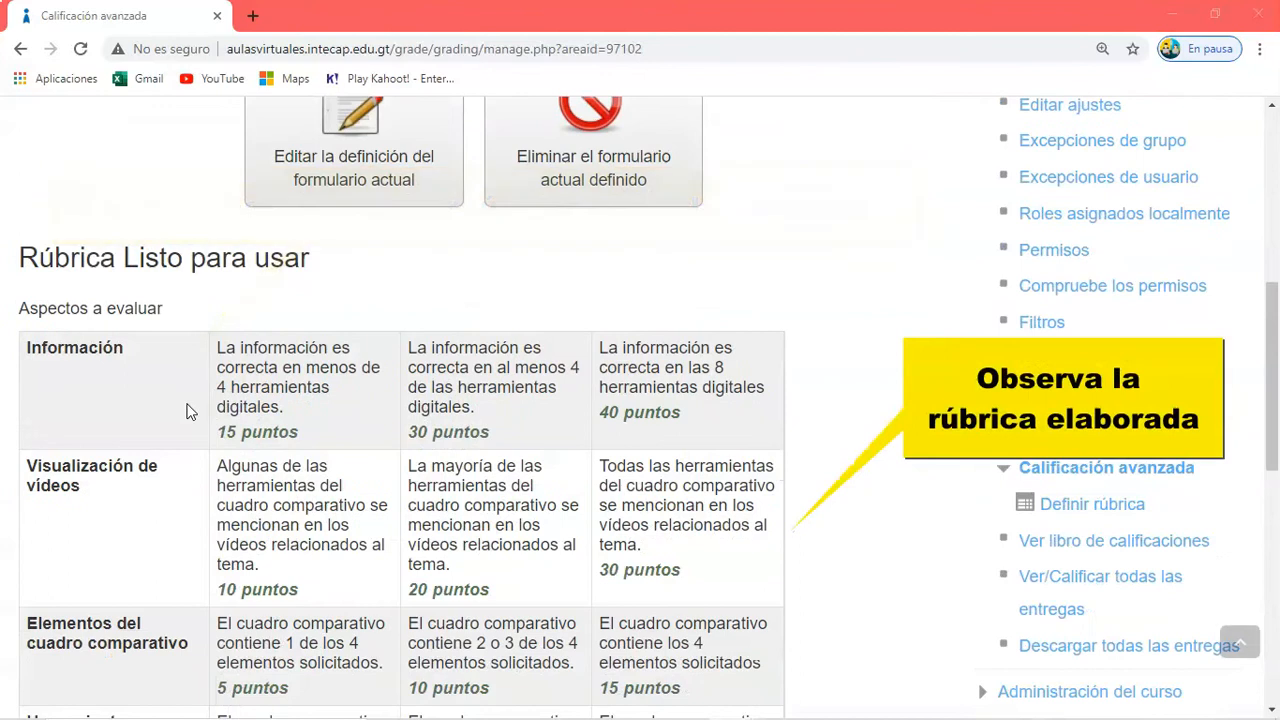
scroll(186, 410, "down", 3)
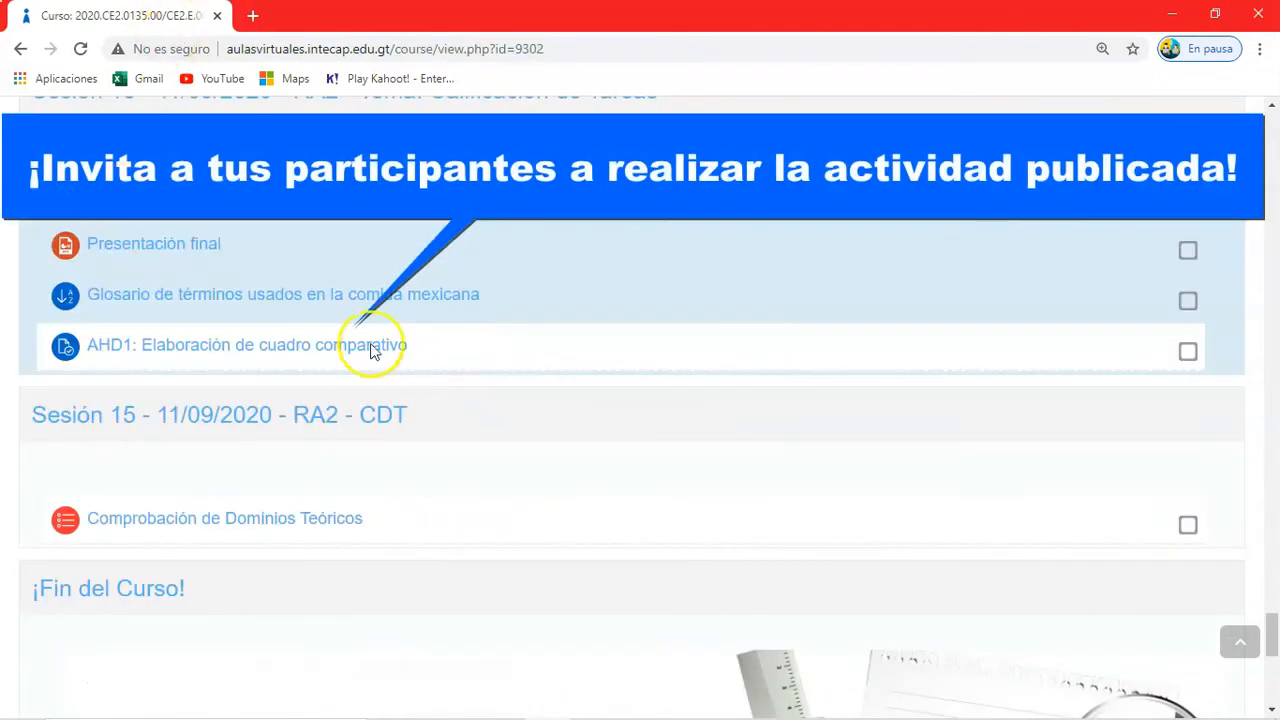
left_click_drag(421, 352, 88, 346)
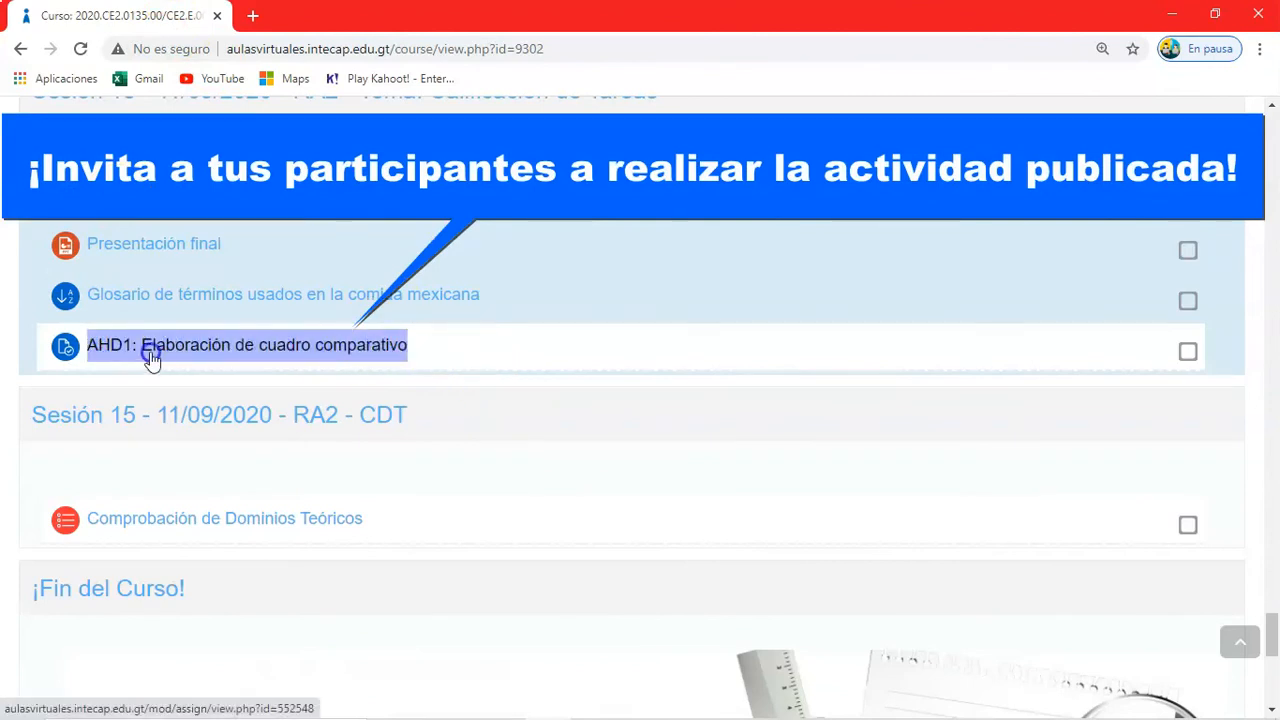